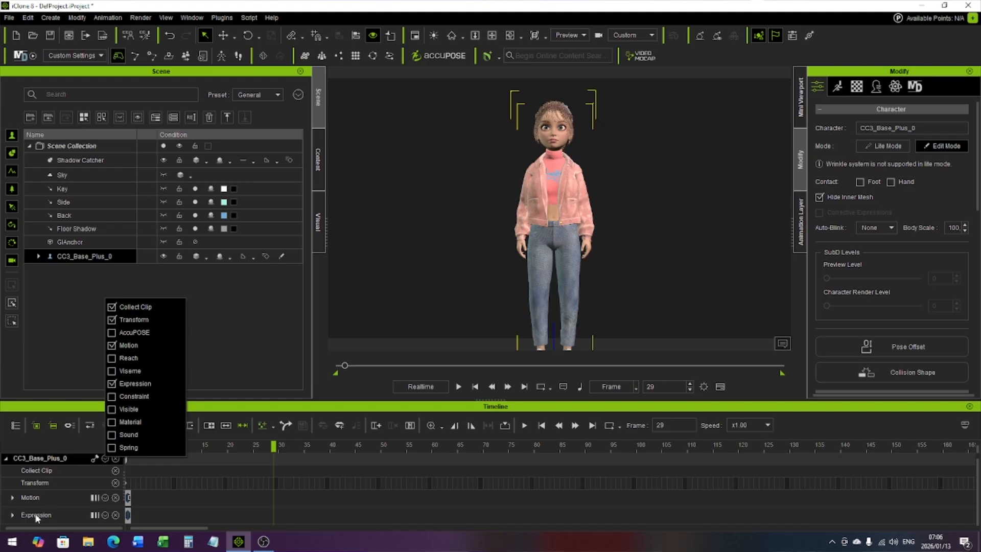
# - Open Edit Motion Layer for the CC3_Base_Plus_0 character
pyautogui.click(12, 517)
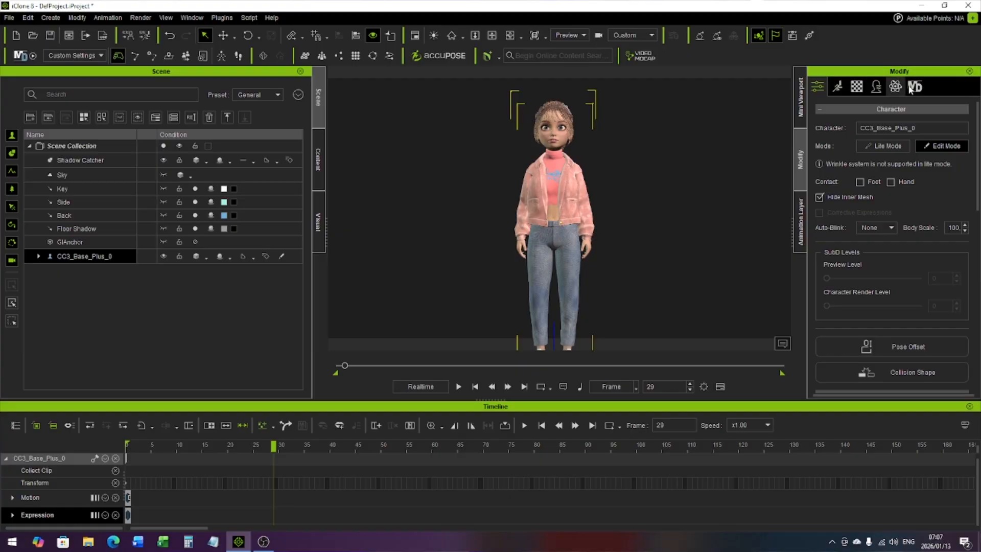
pyautogui.click(838, 88)
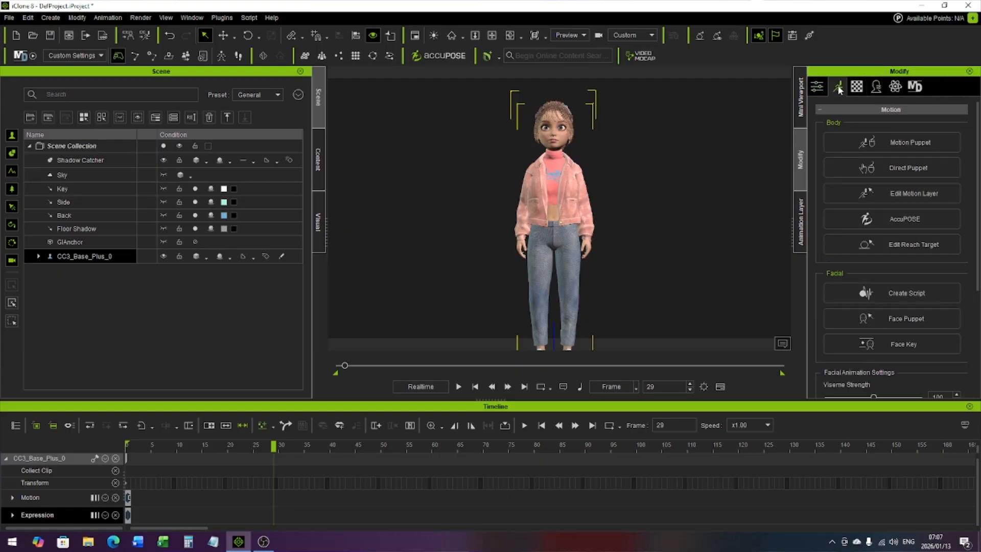
pyautogui.click(901, 192)
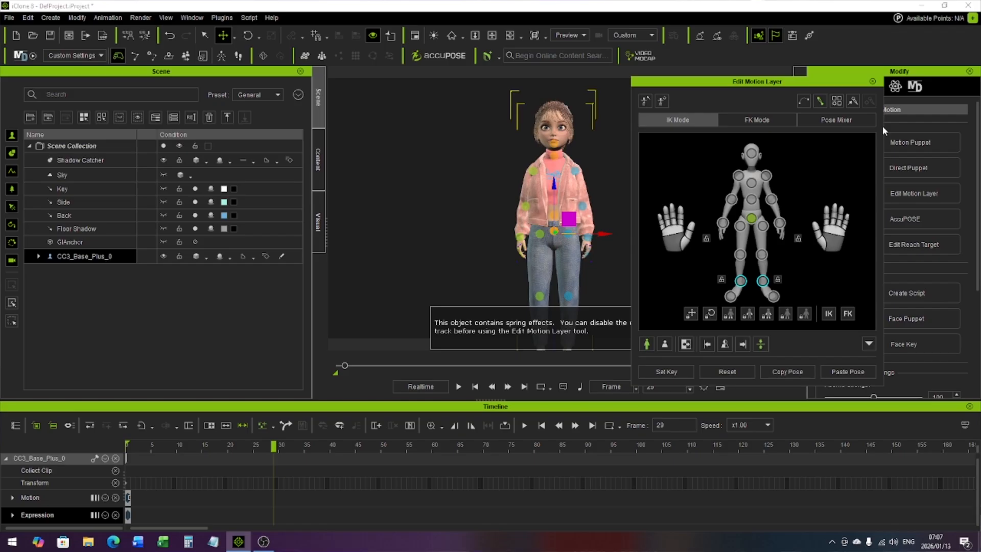
pyautogui.click(779, 224)
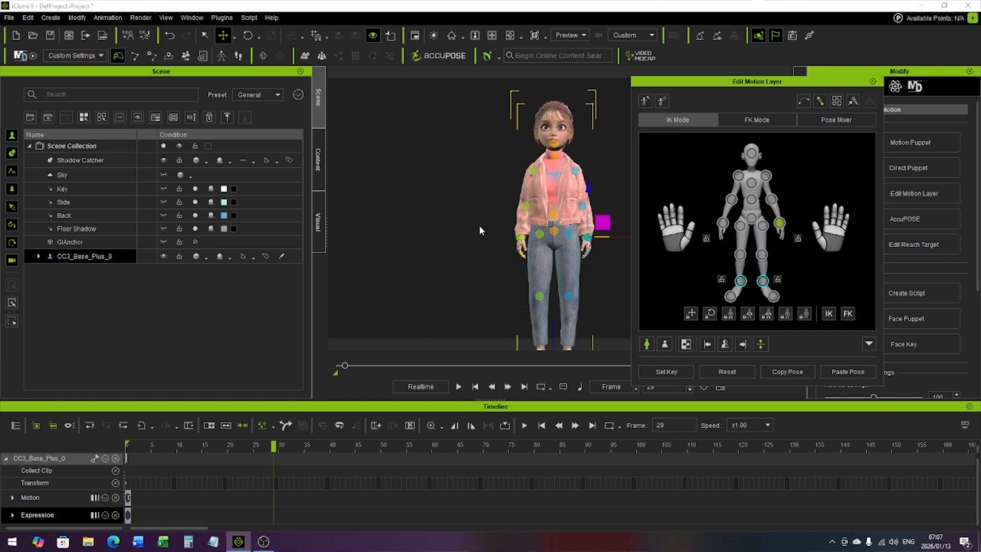
pyautogui.moveTo(468, 212); pyautogui.dragTo(421, 208, button='middle')
pyautogui.moveTo(520, 268); pyautogui.dragTo(365, 265, button='right')
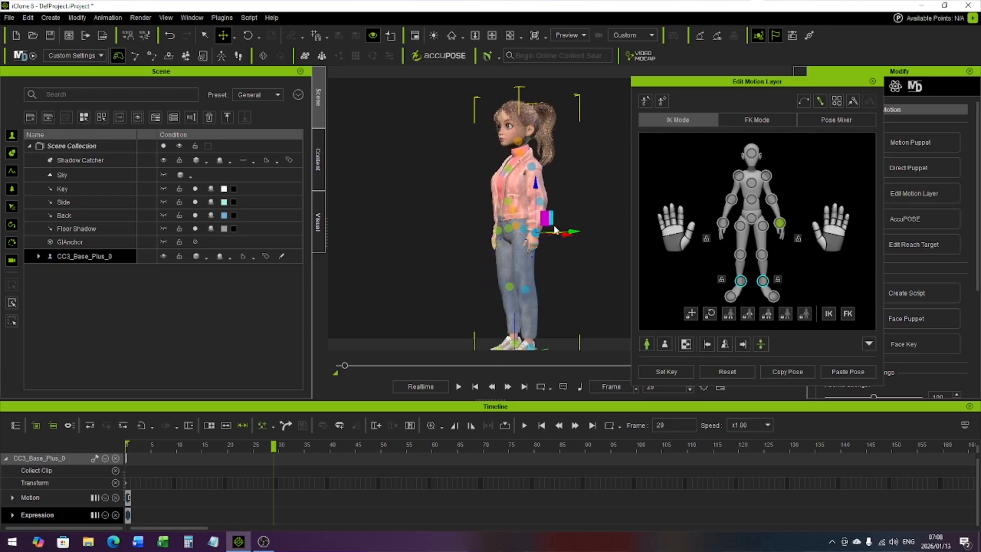
pyautogui.moveTo(551, 220)
pyautogui.mouseDown()
pyautogui.moveTo(511, 213)
pyautogui.moveTo(545, 181)
pyautogui.moveTo(537, 198)
pyautogui.mouseUp()
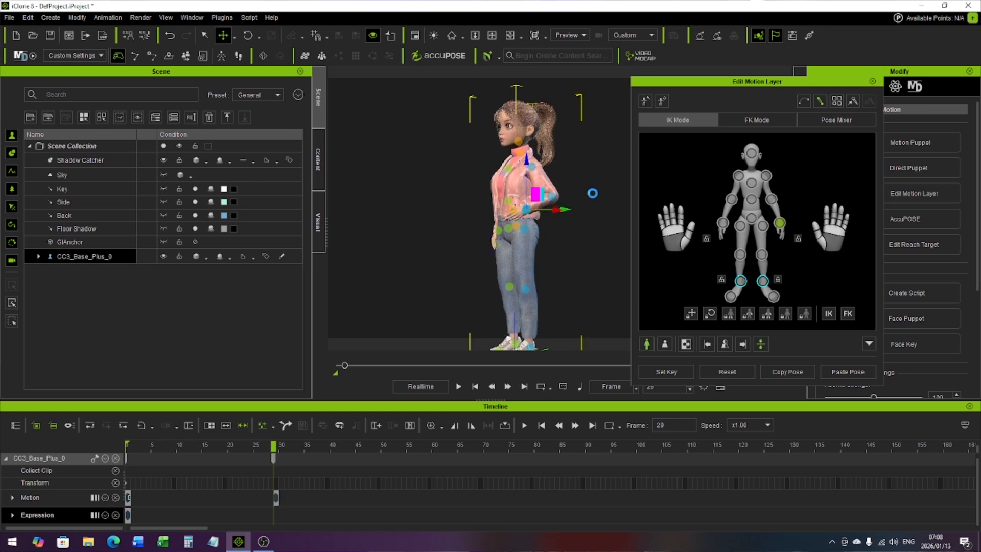
pyautogui.hotkey('ctrl', 'z')
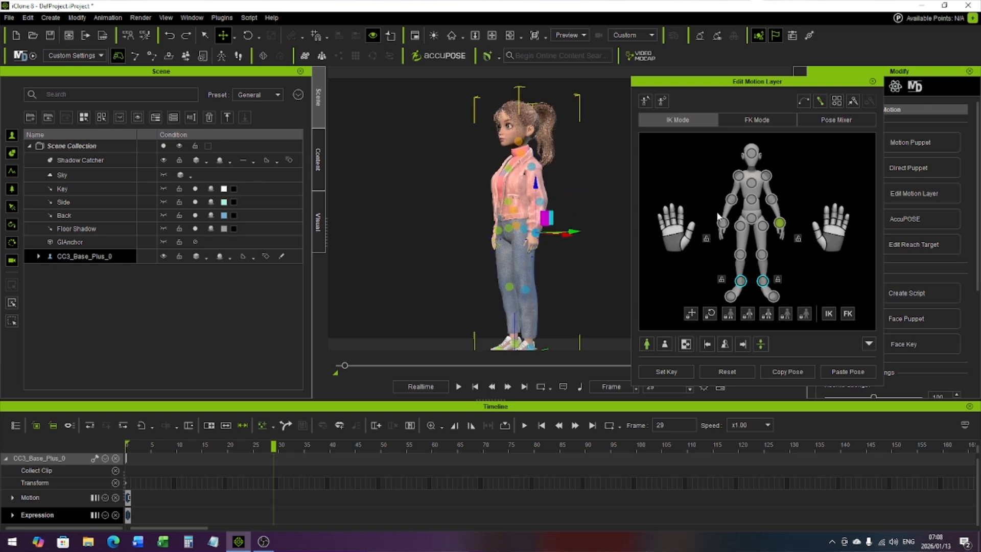
# - Rotate the character's left forearm and upper arm at frame 29, bending the elbow back and holding the hand slightly out from the hip
pyautogui.click(246, 36)
pyautogui.moveTo(500, 223)
pyautogui.mouseDown()
pyautogui.moveTo(503, 196)
pyautogui.moveTo(500, 221)
pyautogui.mouseUp()
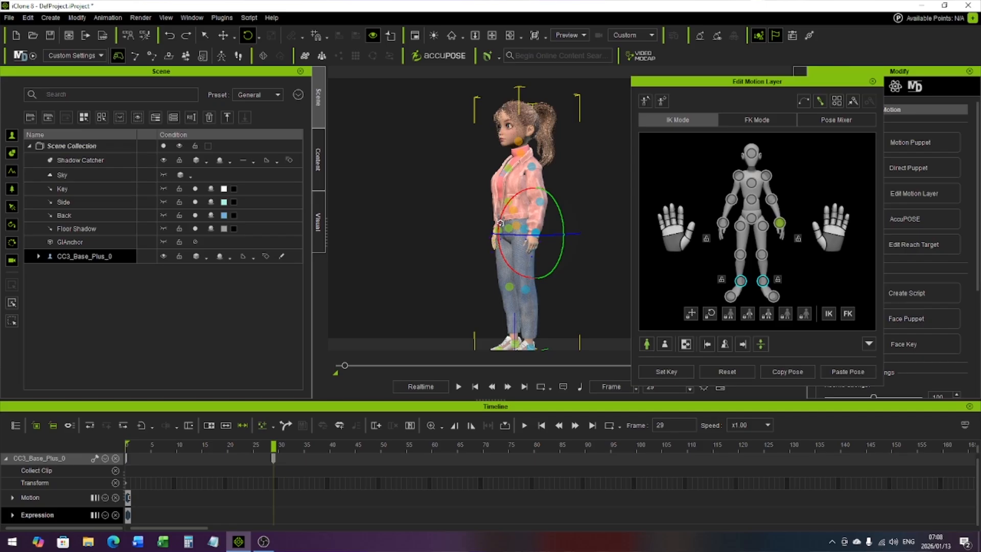
pyautogui.click(771, 199)
pyautogui.moveTo(504, 192); pyautogui.dragTo(513, 147)
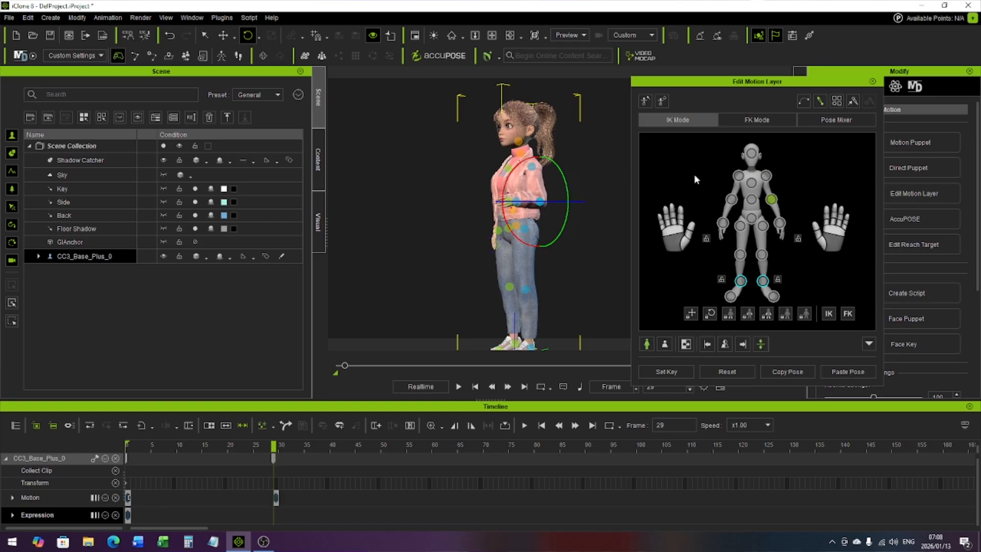
pyautogui.click(765, 176)
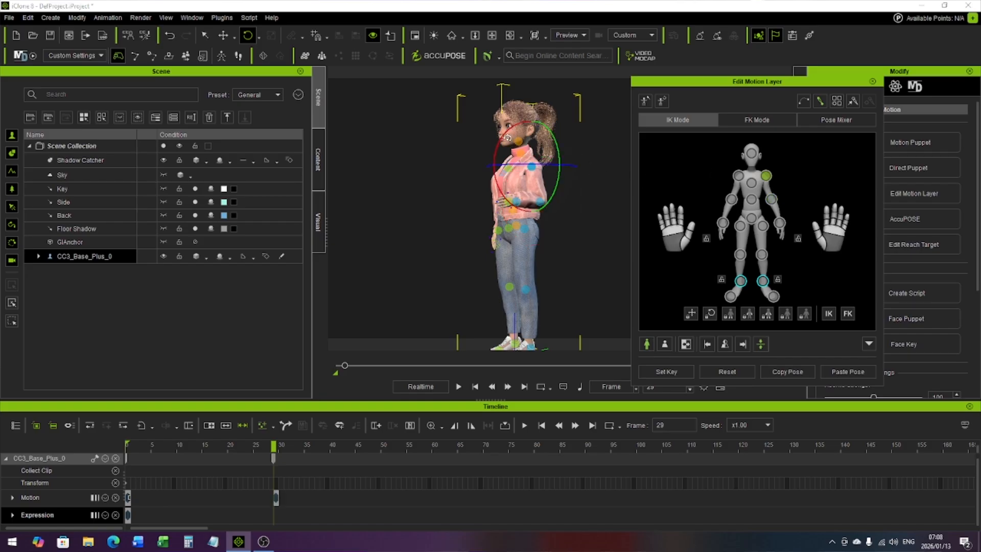
pyautogui.moveTo(507, 137); pyautogui.dragTo(473, 180)
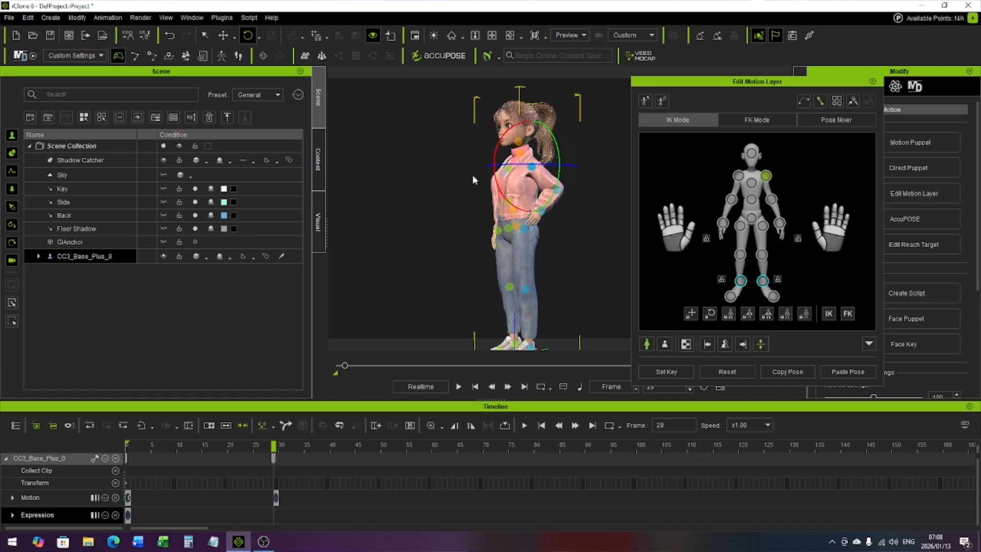
pyautogui.moveTo(403, 218); pyautogui.dragTo(593, 212, button='right')
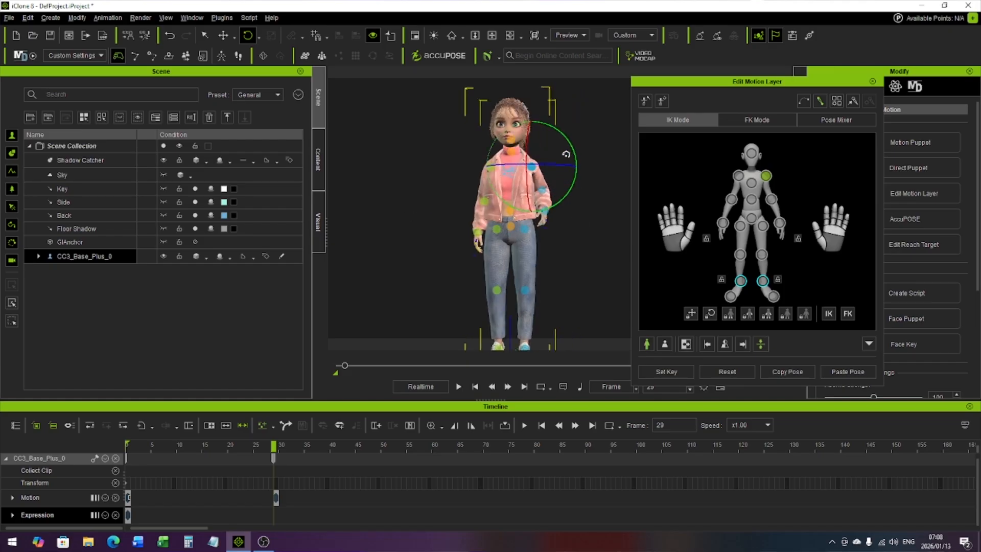
pyautogui.moveTo(573, 146); pyautogui.dragTo(570, 138)
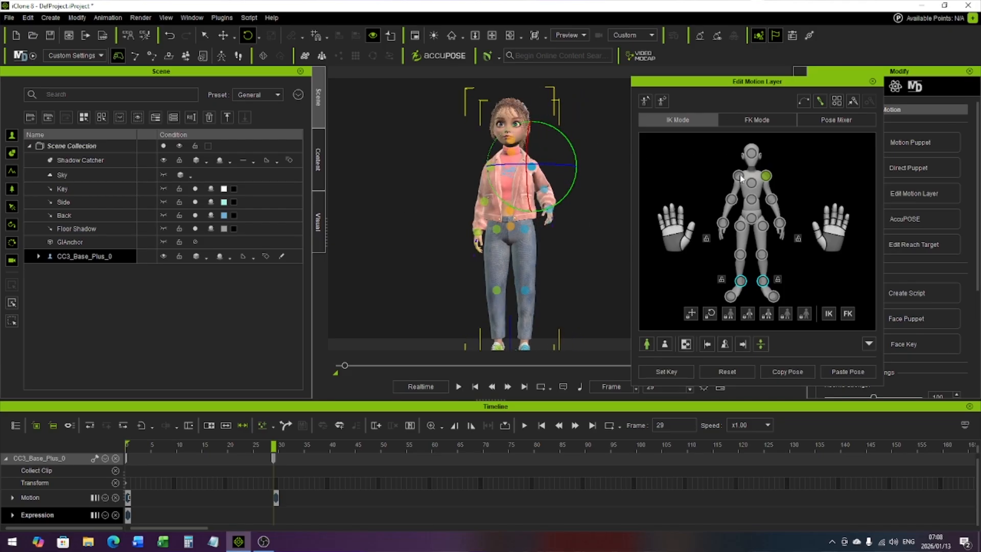
# - Rotate the right upper arm outward and bend the right forearm up so the hand is raised to about chin height
pyautogui.click(739, 175)
pyautogui.moveTo(490, 144); pyautogui.dragTo(517, 145)
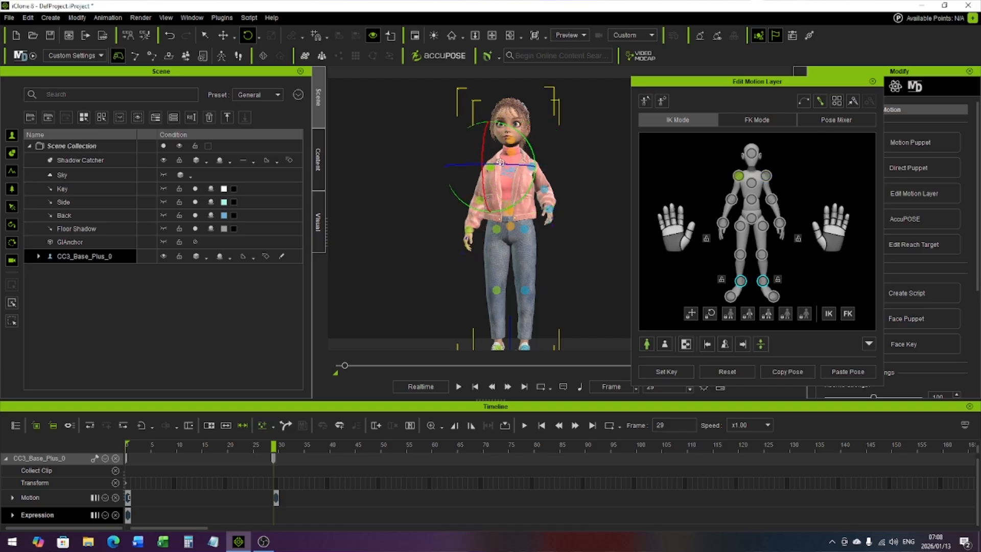
pyautogui.moveTo(480, 148); pyautogui.dragTo(480, 120)
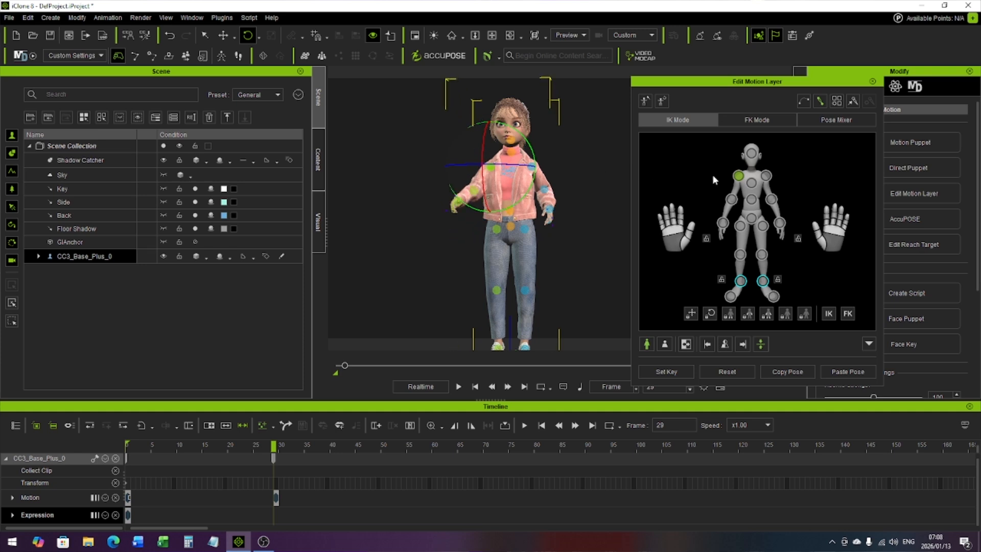
pyautogui.click(732, 199)
pyautogui.moveTo(466, 167); pyautogui.dragTo(472, 126)
pyautogui.keyDown('alt'); pyautogui.moveTo(477, 236); pyautogui.dragTo(300, 242); pyautogui.keyUp('alt')
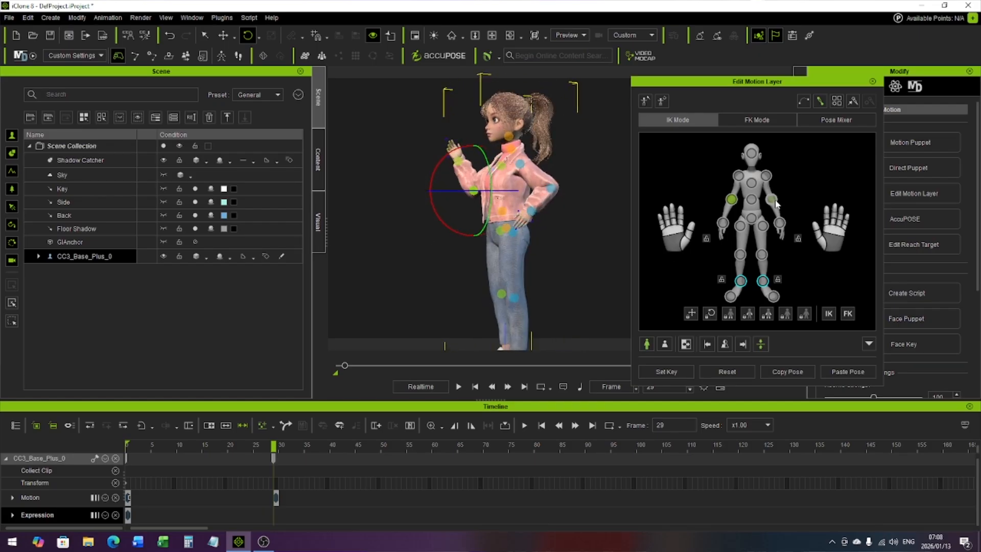
pyautogui.keyDown('alt'); pyautogui.moveTo(443, 279); pyautogui.dragTo(655, 265); pyautogui.keyUp('alt')
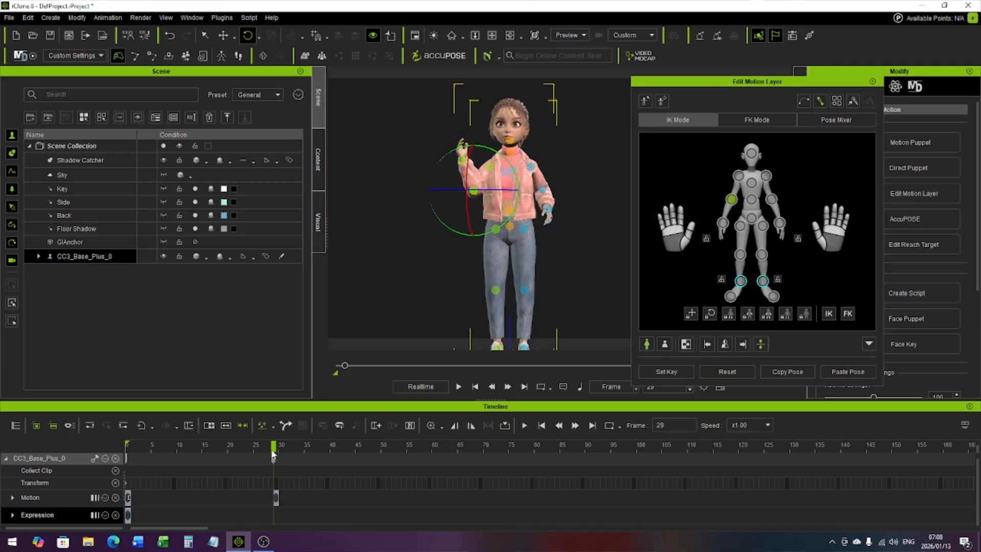
# - Make the posed Motion clip start at frame 0 and extend its end to frame 160
pyautogui.click(275, 497)
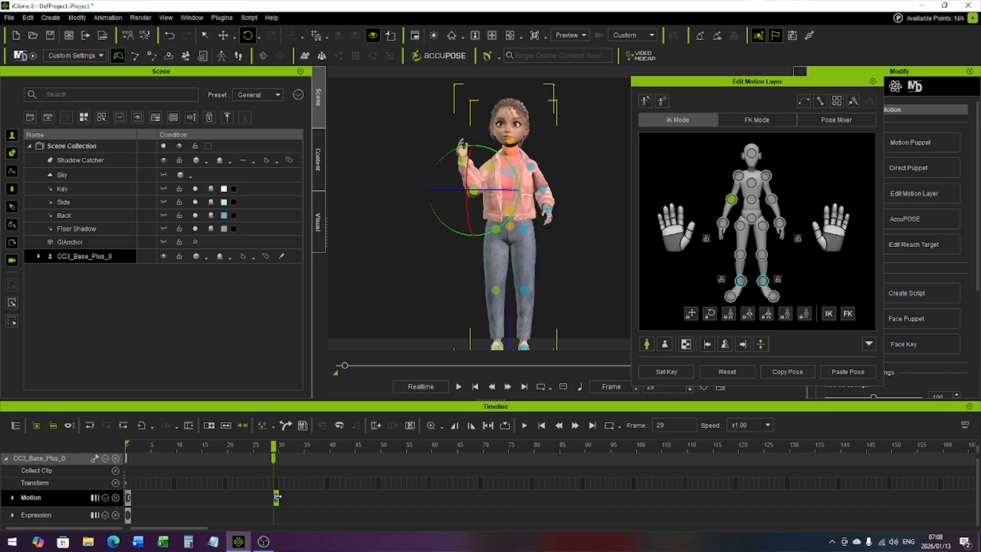
pyautogui.moveTo(304, 495); pyautogui.dragTo(186, 506)
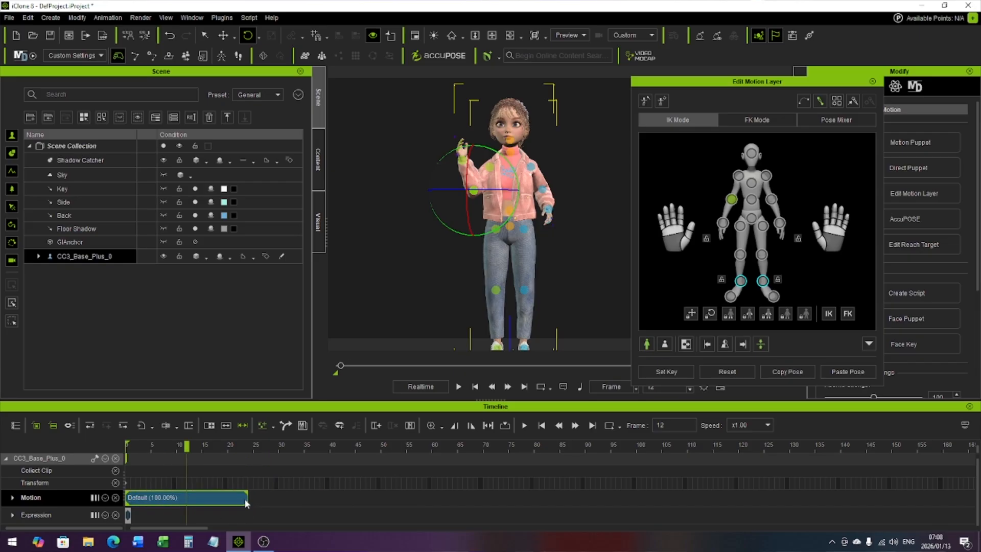
pyautogui.moveTo(247, 495); pyautogui.dragTo(941, 458)
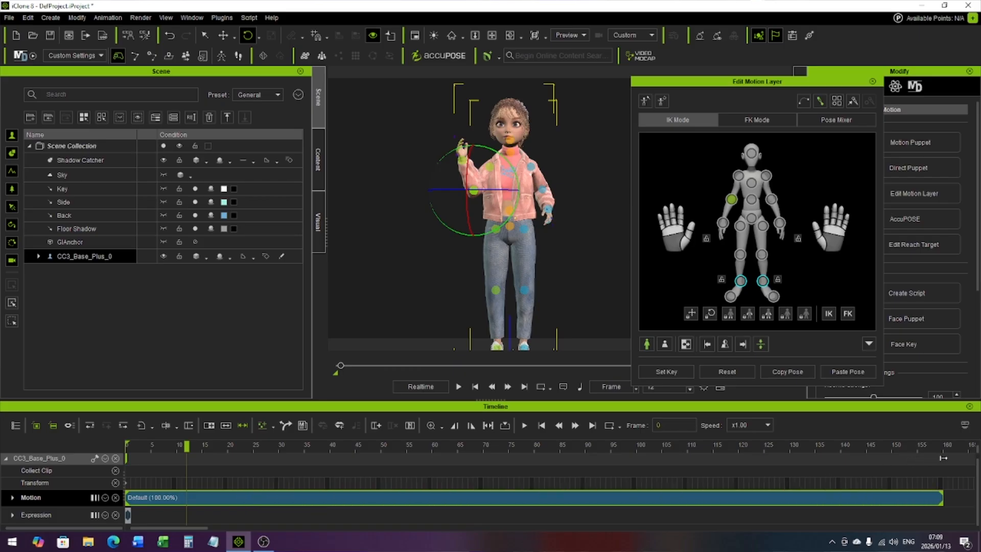
# - Play the extended pose clip from the start and return to frame 0
pyautogui.click(475, 387)
pyautogui.click(459, 387)
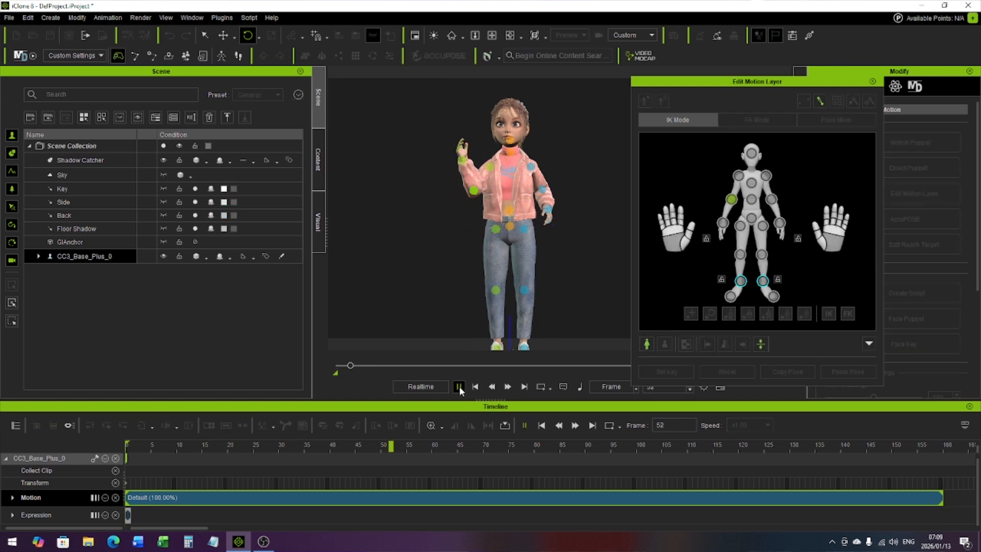
pyautogui.click(475, 387)
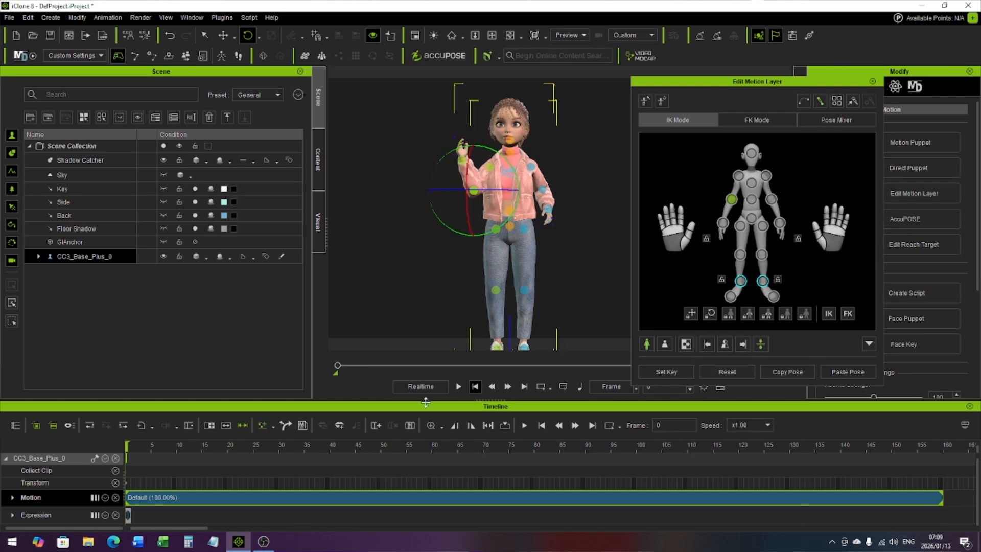
# - At frame 30, rotate the right upper arm to lower that hand and the left upper arm to raise the other
pyautogui.click(280, 446)
pyautogui.click(738, 176)
pyautogui.moveTo(485, 143); pyautogui.dragTo(491, 203)
pyautogui.click(766, 176)
pyautogui.moveTo(531, 193); pyautogui.dragTo(518, 145)
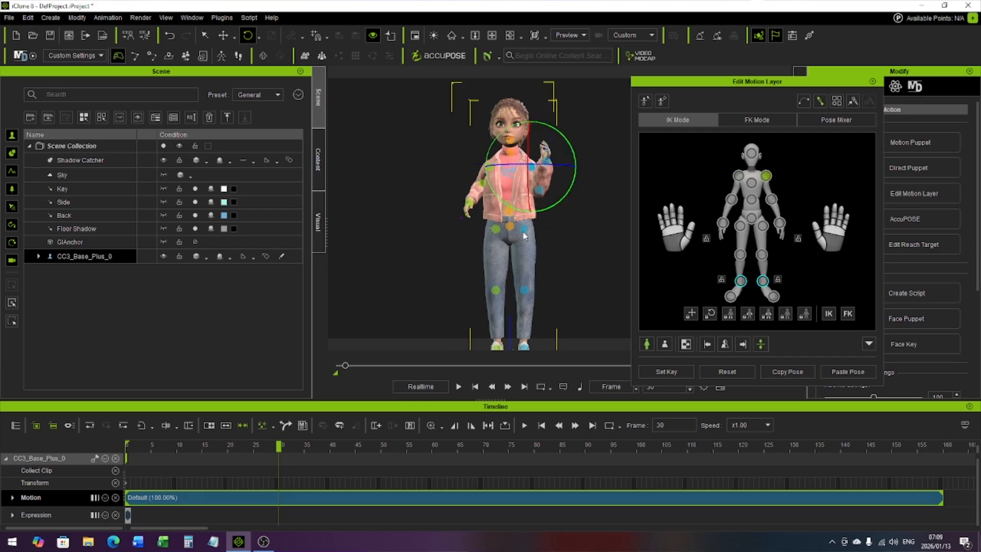
# - Check the swapped arm pose from an angled view with a short playback
pyautogui.moveTo(565, 238); pyautogui.dragTo(743, 211, button='right')
pyautogui.moveTo(550, 247); pyautogui.dragTo(526, 265, button='right')
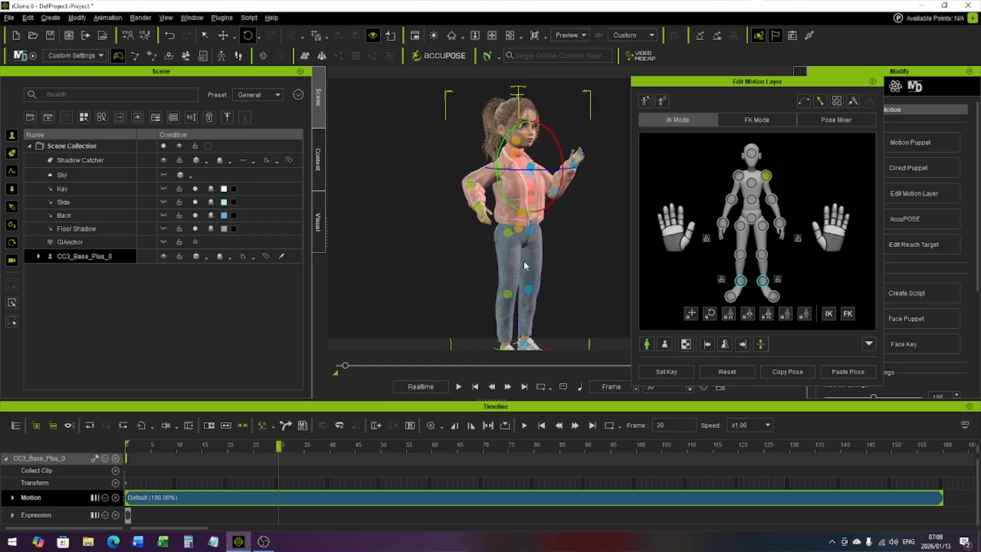
pyautogui.click(458, 386)
pyautogui.click(459, 386)
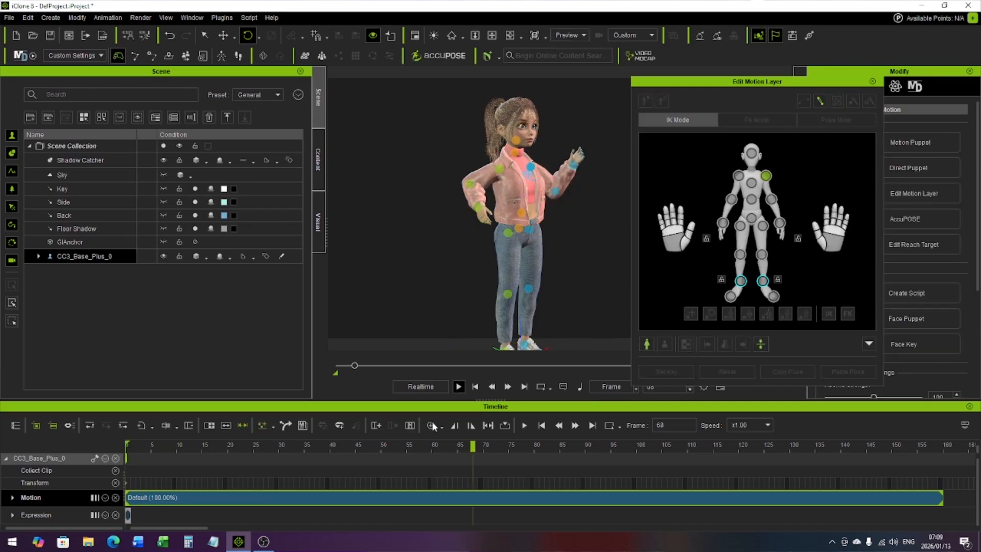
# - Expand the Motion track in the timeline to show its Motion Layer keys
pyautogui.click(13, 498)
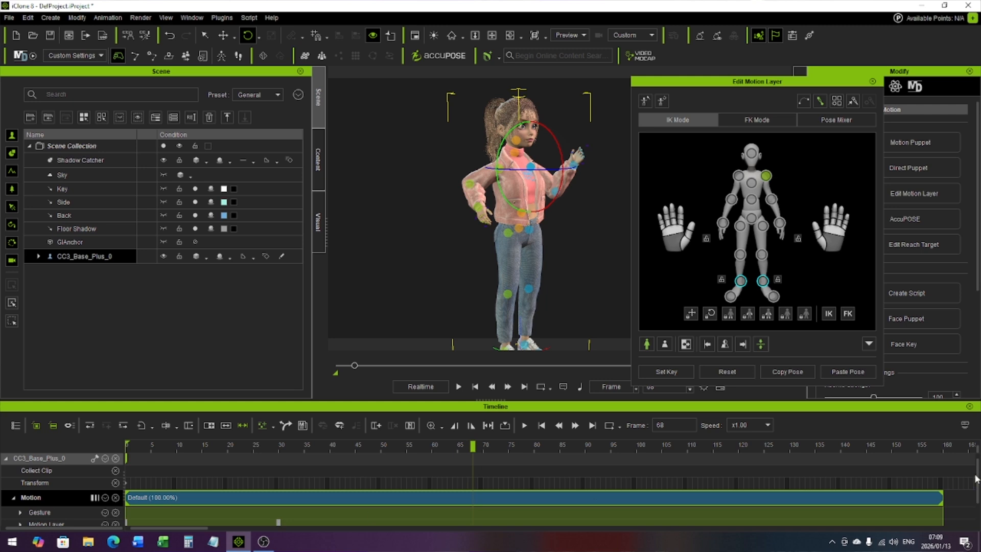
pyautogui.scroll(-3, 978, 478)
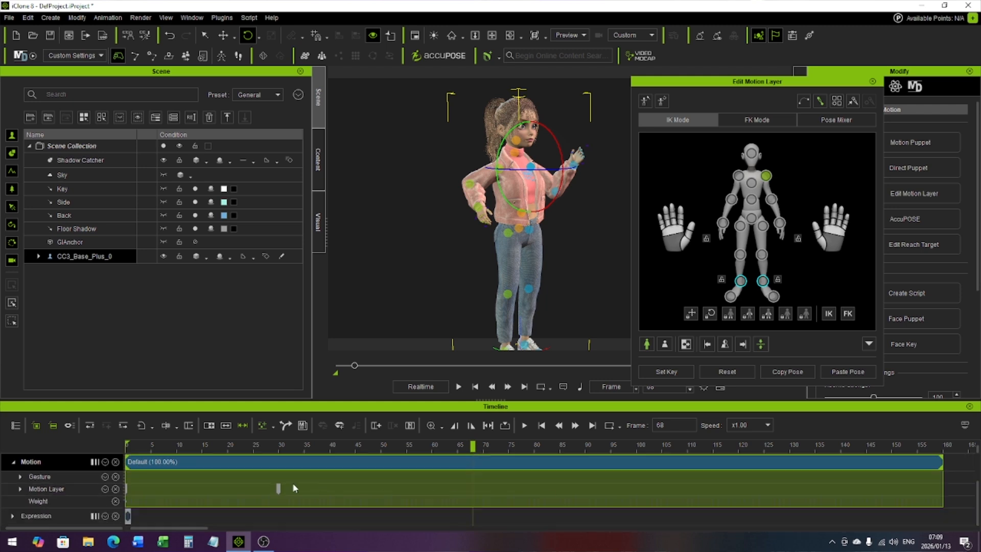
pyautogui.click(278, 488)
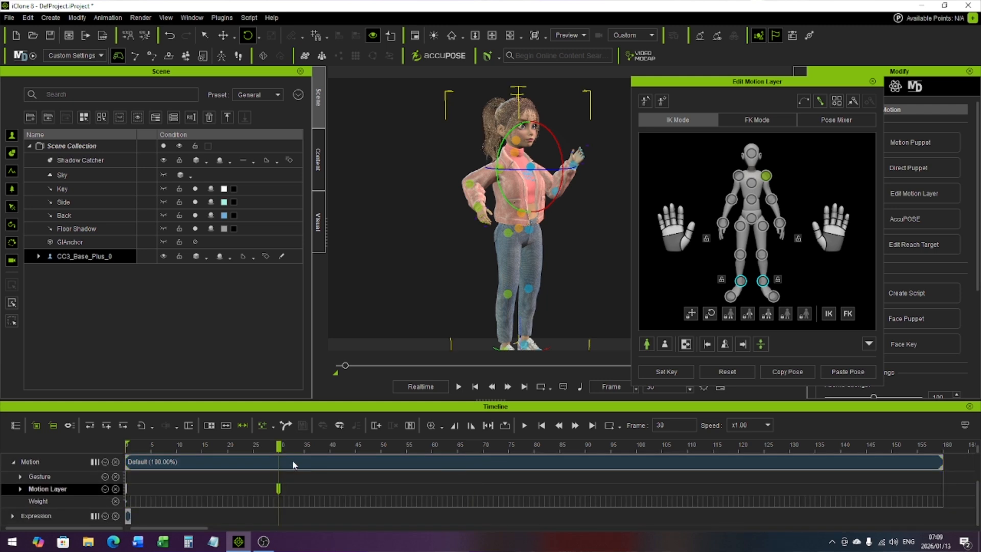
pyautogui.rightClick(278, 489)
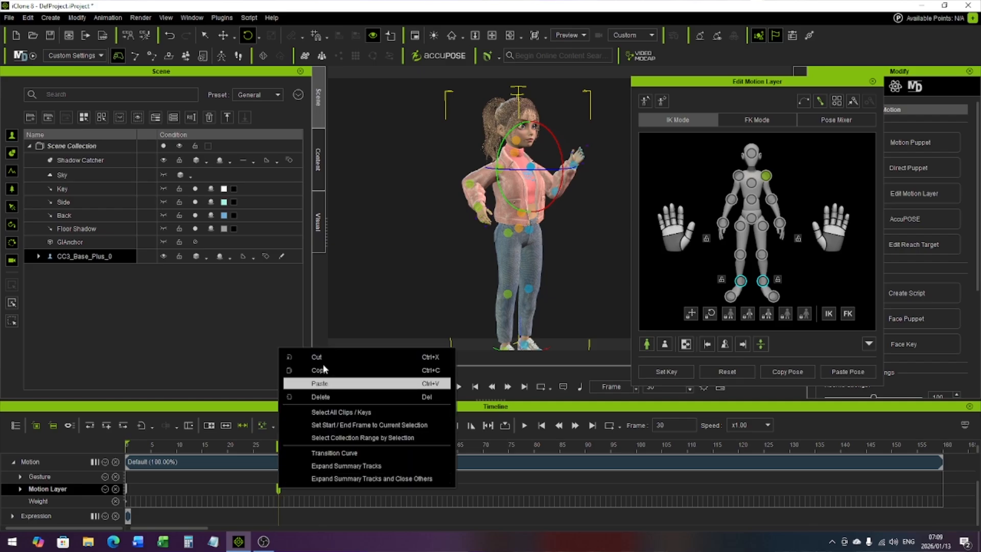
pyautogui.click(319, 370)
pyautogui.click(433, 448)
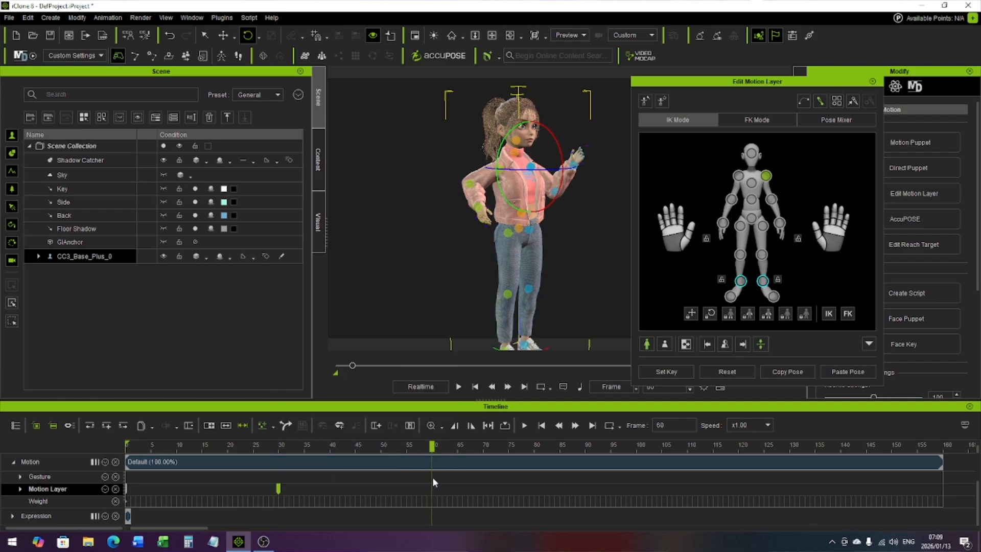
# - Copy the Motion Layer key at frame 0 and paste it at frame 60
pyautogui.click(126, 490)
pyautogui.rightClick(127, 490)
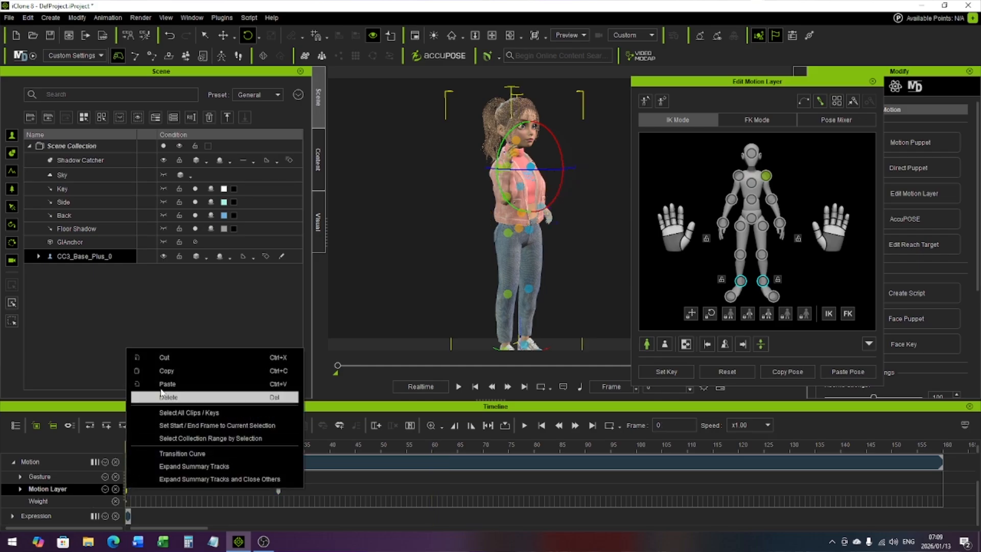
pyautogui.click(164, 374)
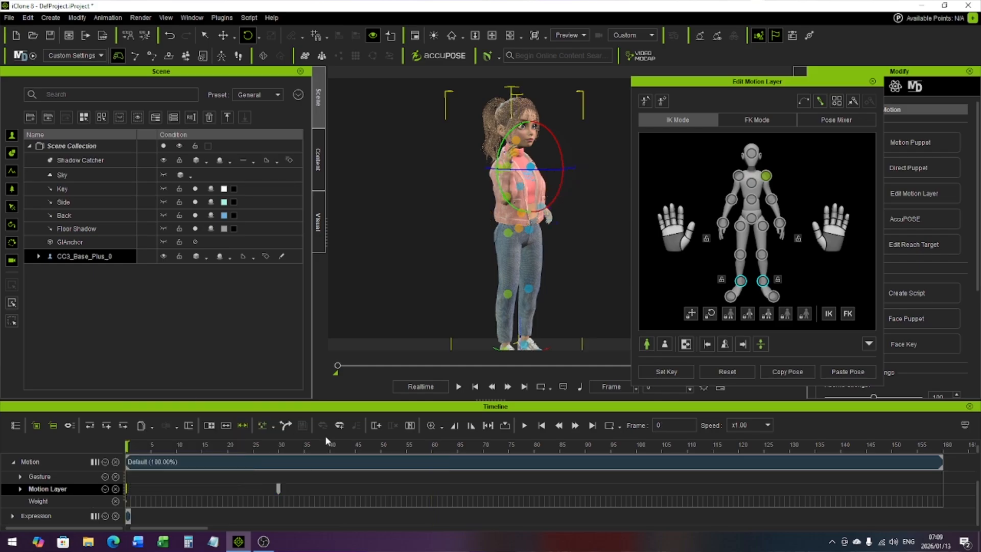
pyautogui.click(432, 447)
pyautogui.rightClick(433, 484)
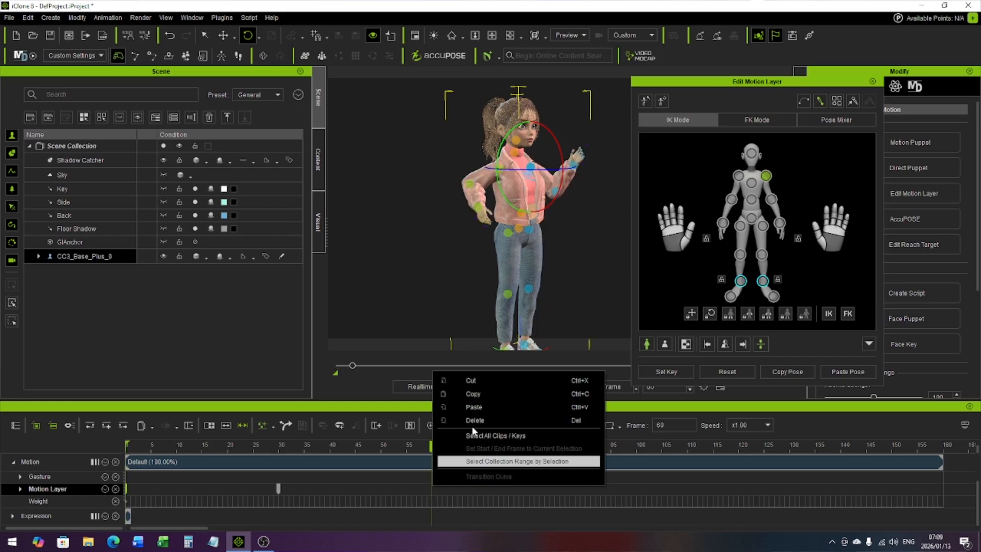
pyautogui.click(473, 407)
# - Play the keyed arm animation from the start and return to the first frame
pyautogui.click(475, 387)
pyautogui.click(458, 387)
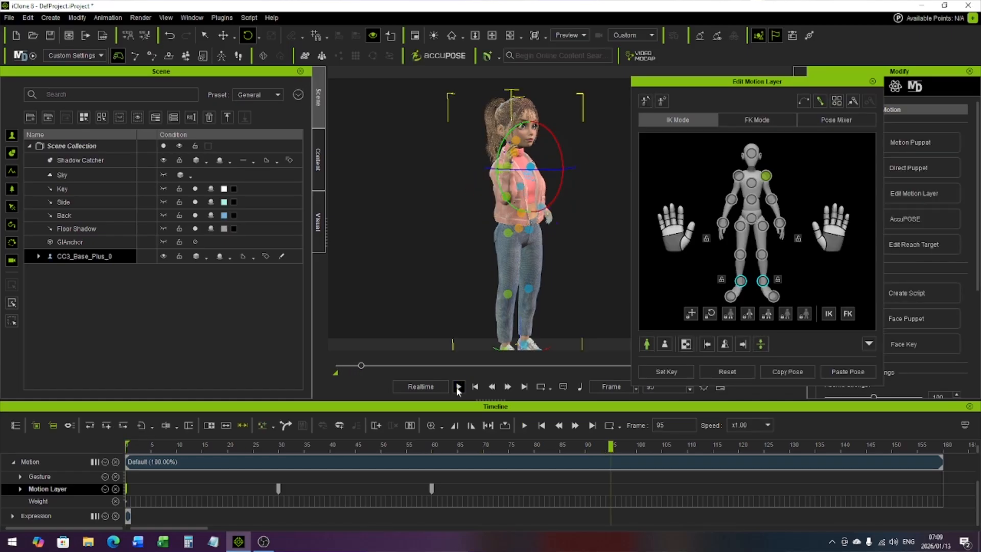
pyautogui.click(475, 387)
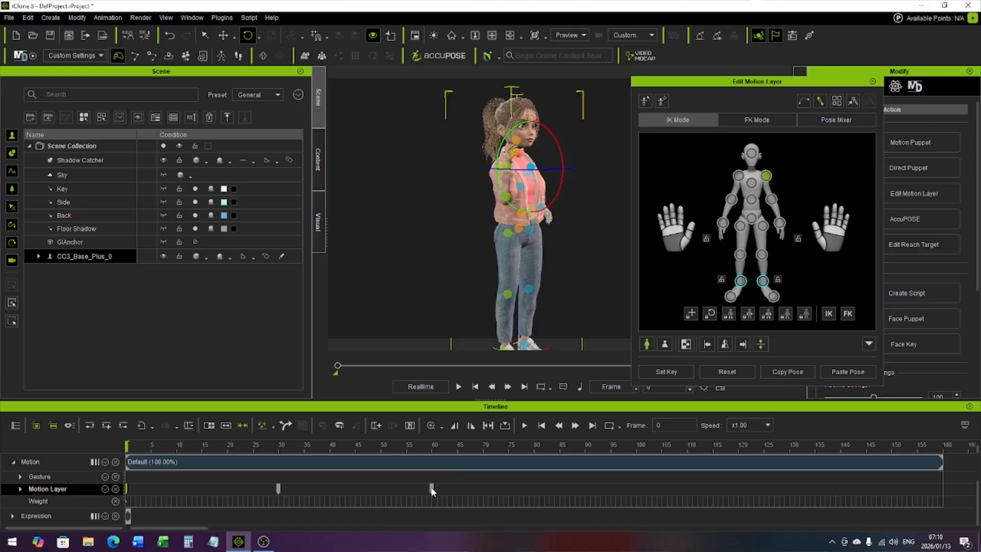
# - Move the Motion Layer key at frame 60 to frame 90 and play the arm animation from the start
pyautogui.click(431, 489)
pyautogui.click(585, 489)
pyautogui.click(478, 389)
pyautogui.click(458, 387)
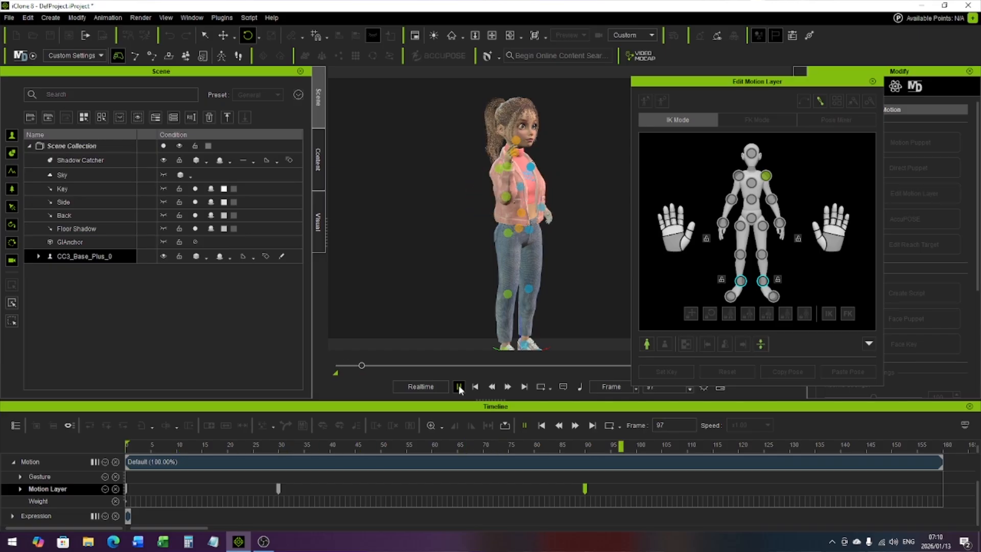
pyautogui.click(459, 386)
# - Move the last Motion Layer key to about frame 148 and replay the arm animation from the first frame
pyautogui.moveTo(585, 489); pyautogui.dragTo(881, 475)
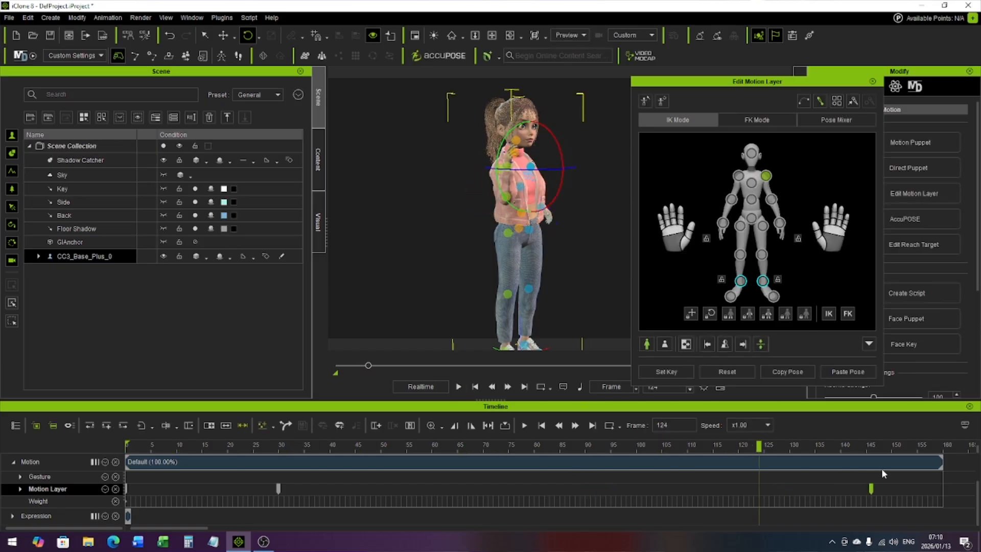
pyautogui.click(490, 387)
pyautogui.click(476, 387)
pyautogui.click(458, 386)
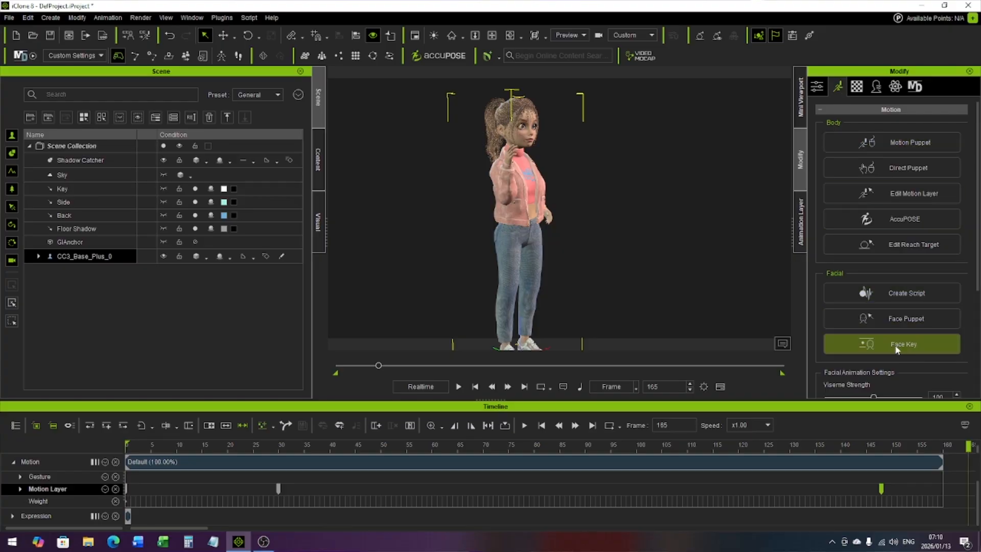
# - Return to frame 0 and open the Face Key muscle controls for the character's face
pyautogui.scroll(5, 580, 214)
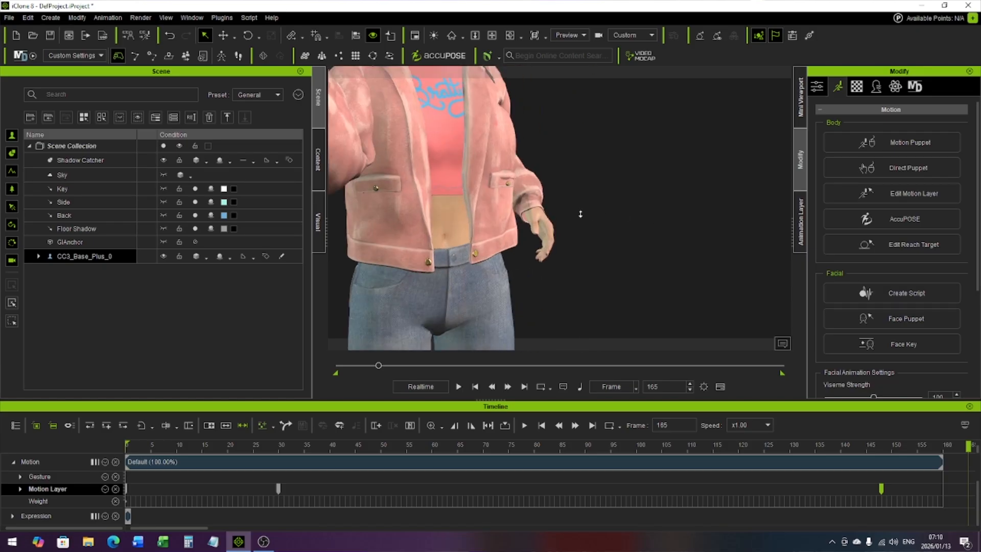
pyautogui.moveTo(598, 203)
pyautogui.mouseDown(button='right')
pyautogui.moveTo(643, 346)
pyautogui.moveTo(604, 250)
pyautogui.moveTo(606, 262)
pyautogui.mouseUp(button='right')
pyautogui.moveTo(607, 262)
pyautogui.mouseDown(button='middle')
pyautogui.moveTo(620, 263)
pyautogui.moveTo(588, 267)
pyautogui.mouseUp(button='middle')
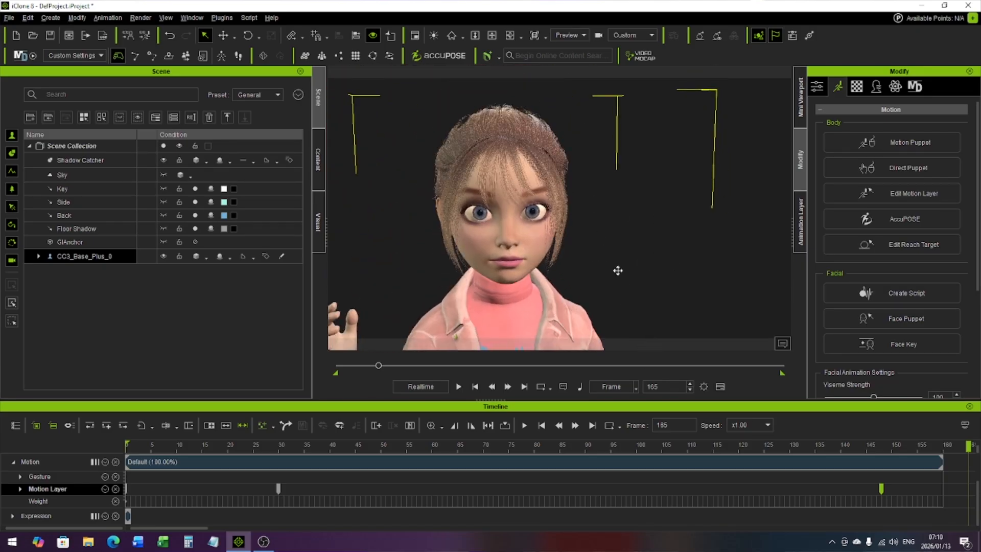
pyautogui.moveTo(618, 271); pyautogui.dragTo(661, 260, button='right')
pyautogui.moveTo(662, 261); pyautogui.dragTo(625, 227, button='middle')
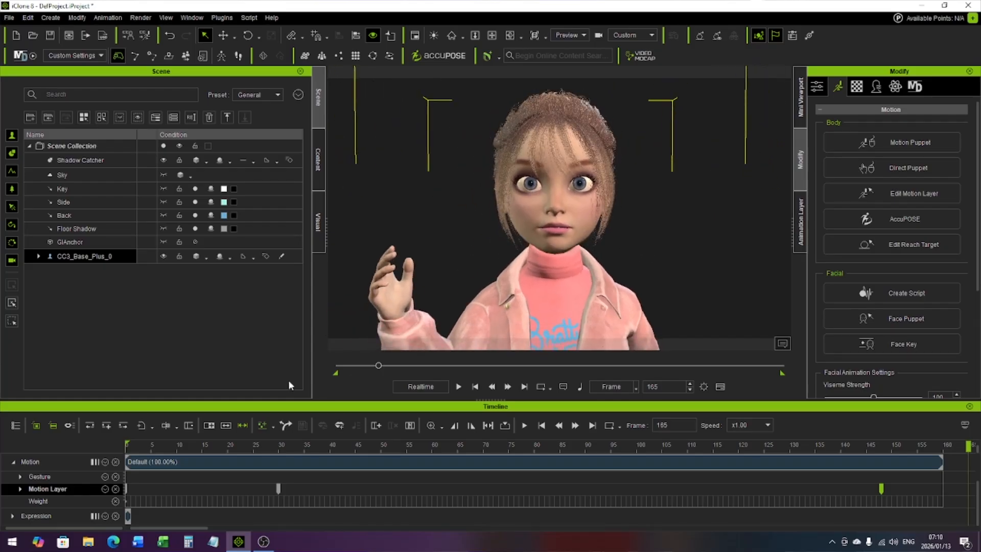
pyautogui.click(474, 386)
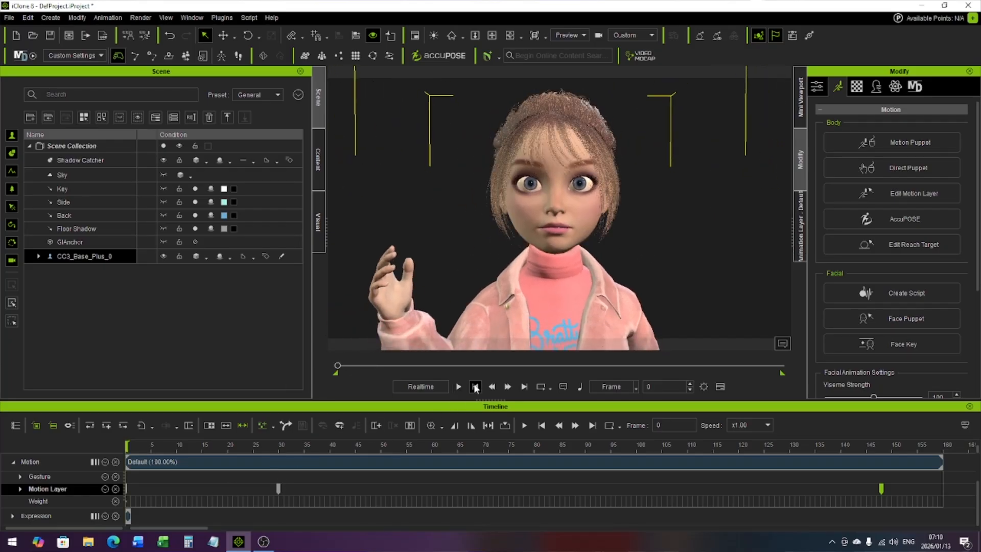
pyautogui.click(893, 342)
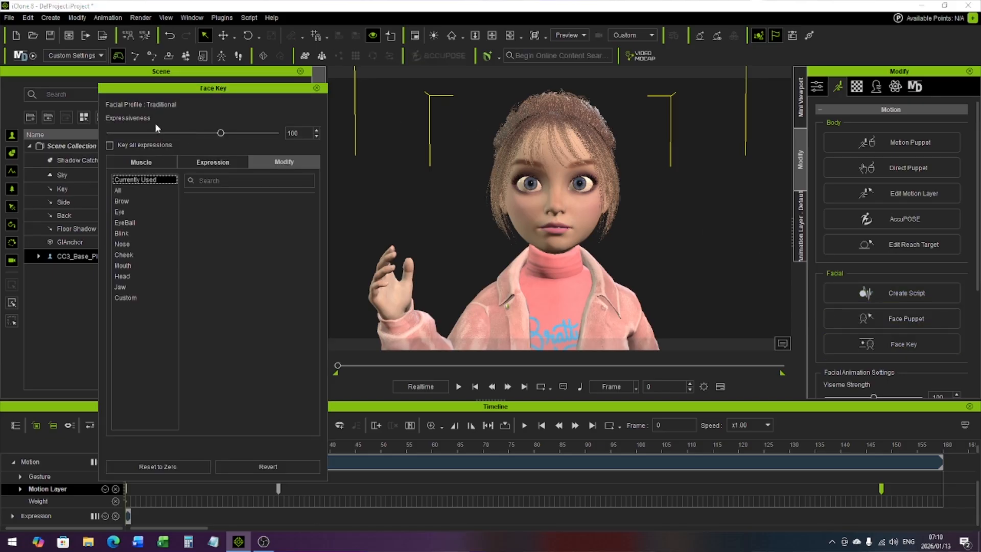
pyautogui.click(140, 162)
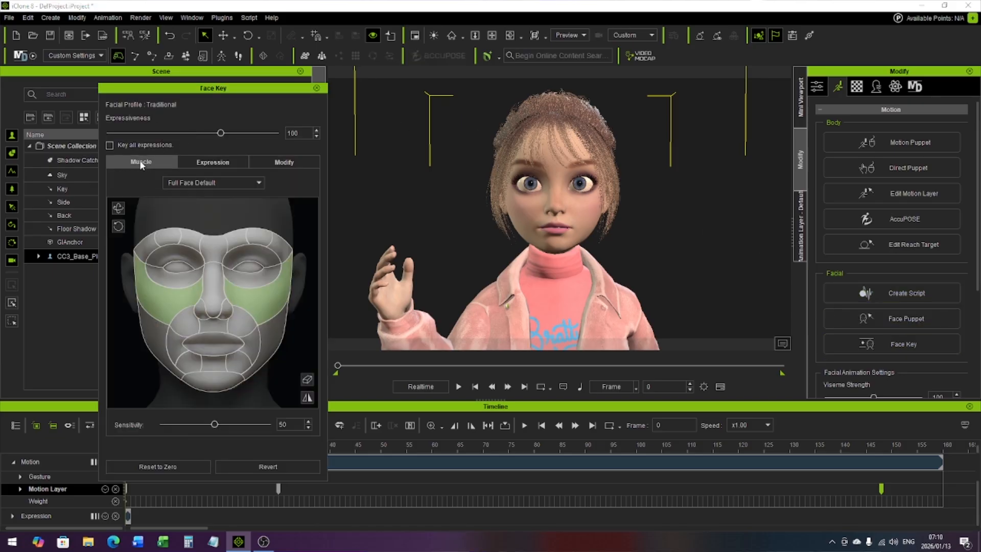
# - Shape the facial expression at frame 0 using the cheek, lower eyelid, brow and lower-cheek muscle regions
pyautogui.click(278, 302)
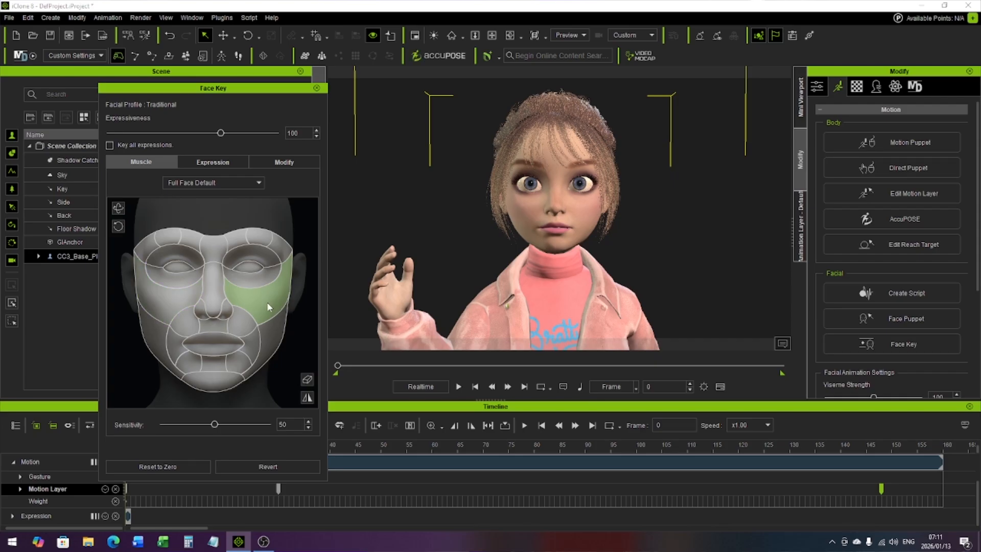
pyautogui.click(162, 296)
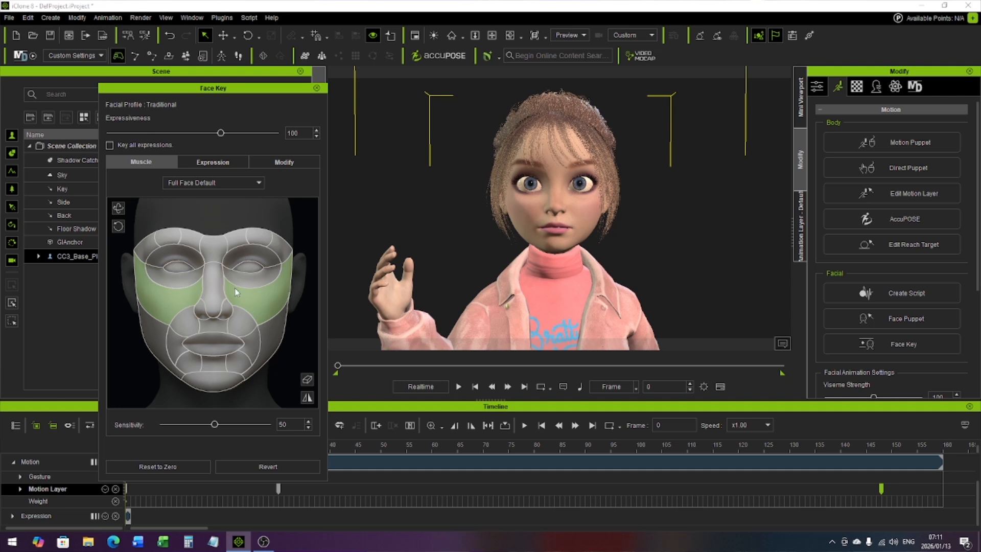
pyautogui.click(265, 295)
pyautogui.click(170, 281)
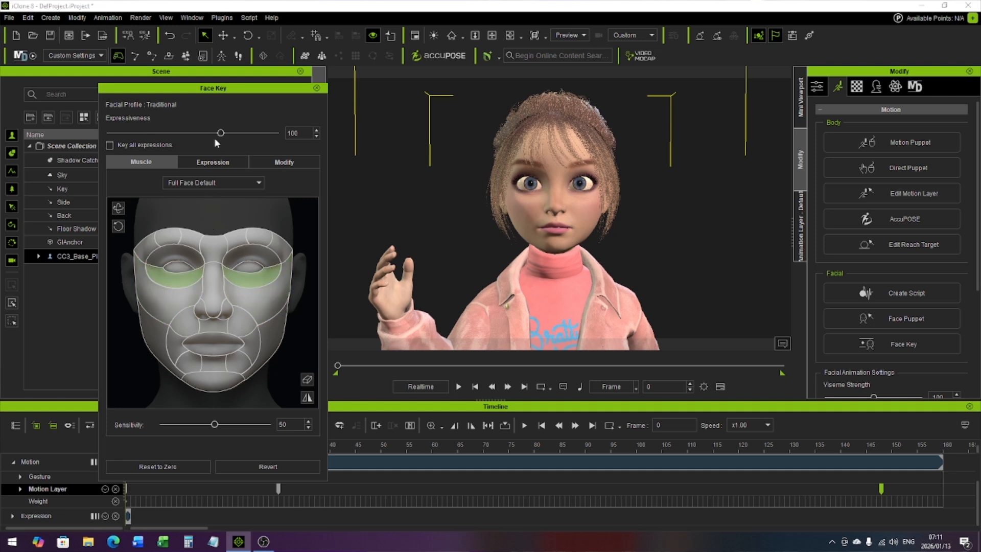
pyautogui.click(173, 280)
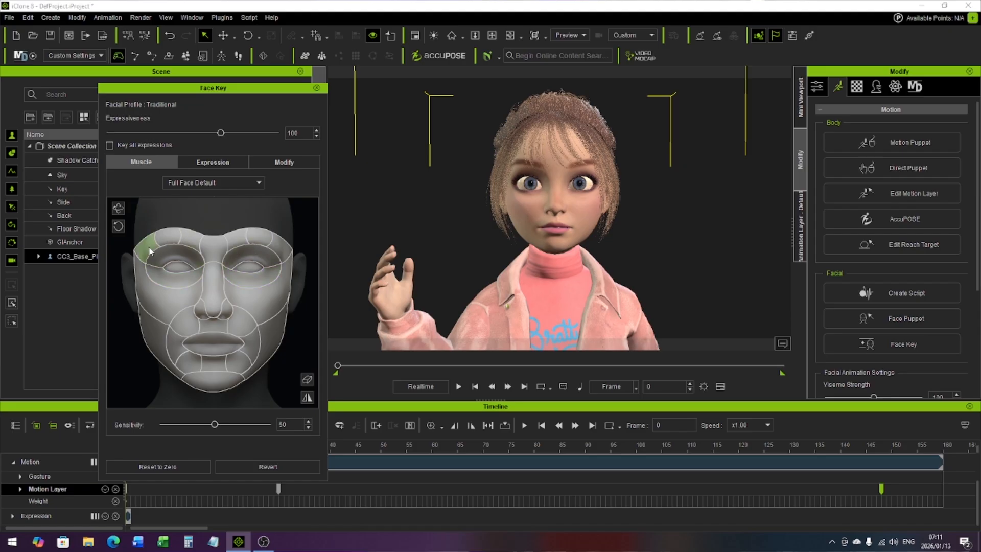
pyautogui.click(215, 243)
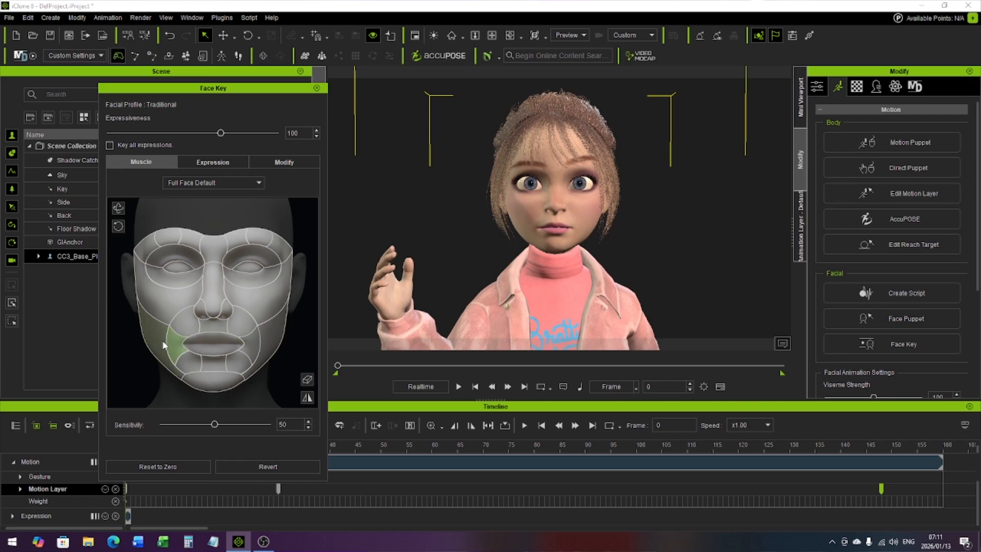
pyautogui.moveTo(152, 372)
pyautogui.mouseDown()
pyautogui.moveTo(137, 353)
pyautogui.moveTo(141, 341)
pyautogui.moveTo(157, 356)
pyautogui.mouseUp()
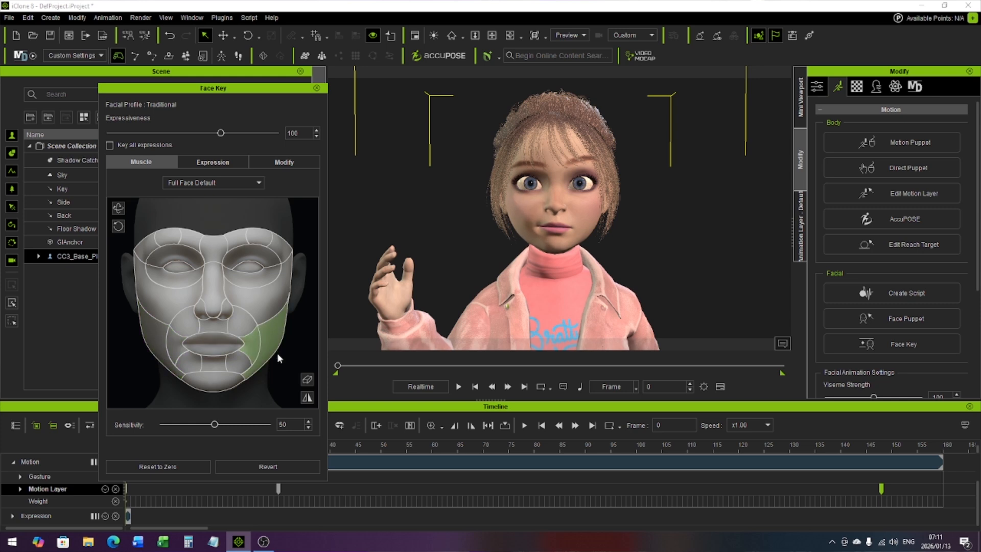
pyautogui.moveTo(274, 372)
pyautogui.mouseDown()
pyautogui.moveTo(284, 367)
pyautogui.moveTo(264, 365)
pyautogui.mouseUp()
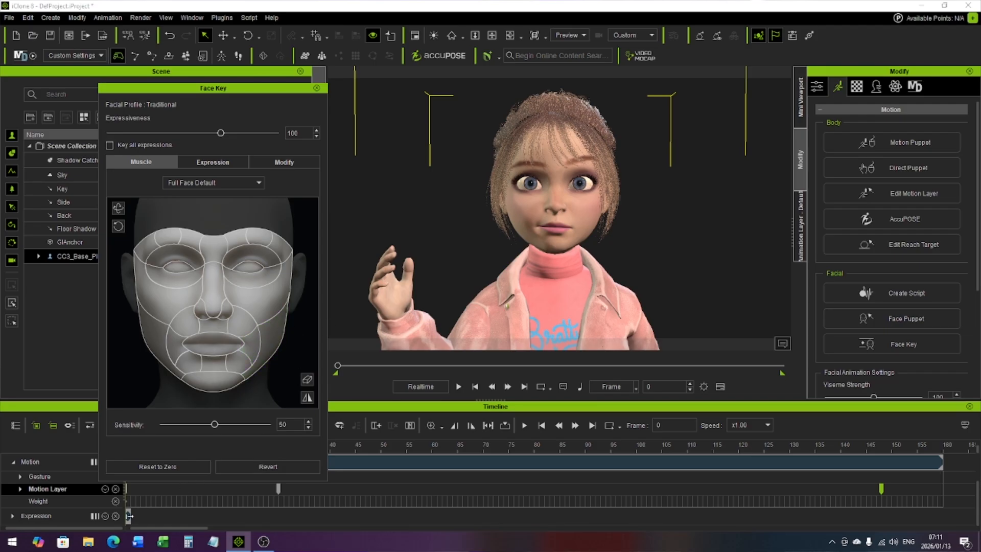
# - Extend the Expression clip to frame 160 and reposition the Face Key window so the early timeline frames are accessible
pyautogui.moveTo(129, 515); pyautogui.dragTo(942, 507)
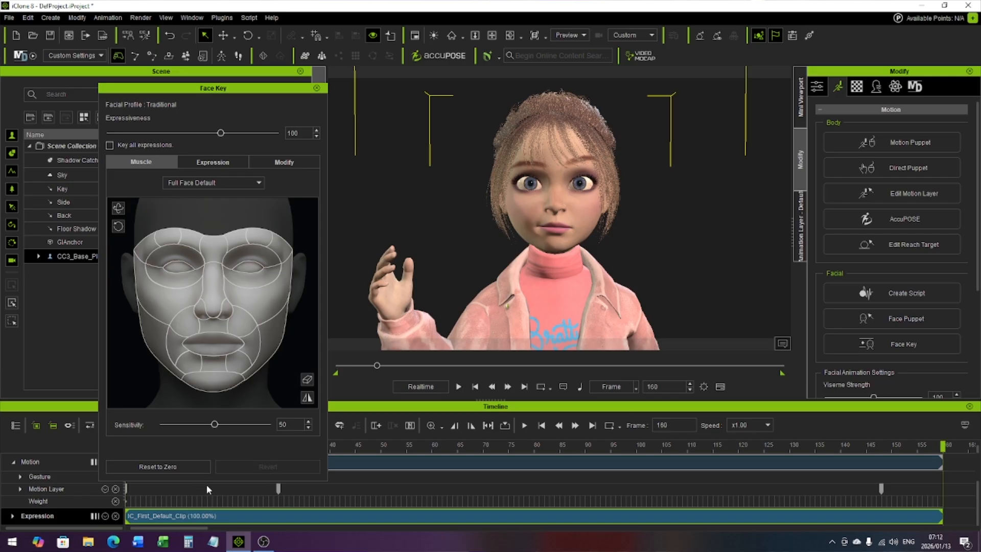
pyautogui.click(263, 488)
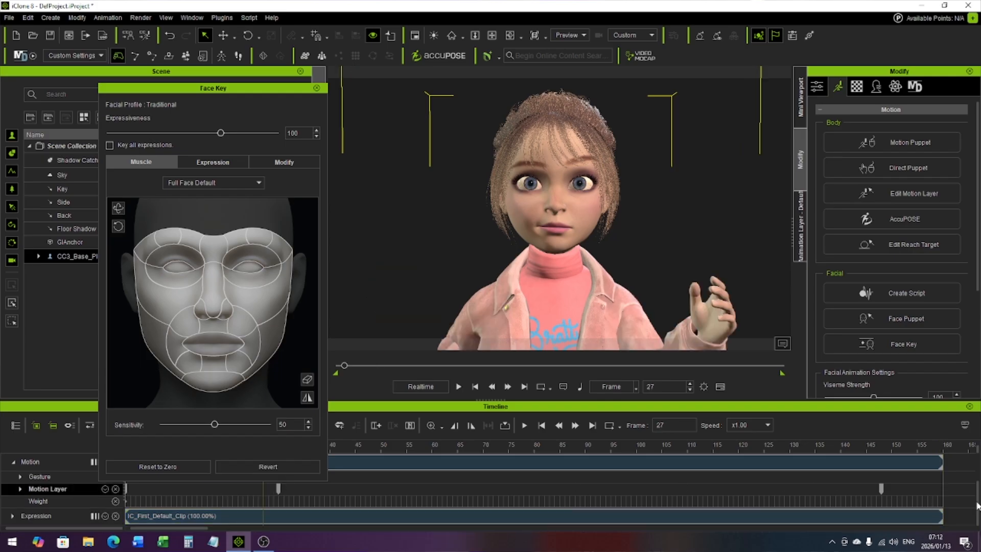
pyautogui.moveTo(300, 84); pyautogui.dragTo(320, 62)
# - Go to frame 29 and reshape the mouth, lower face and eyelids with the facial muscle regions
pyautogui.click(277, 446)
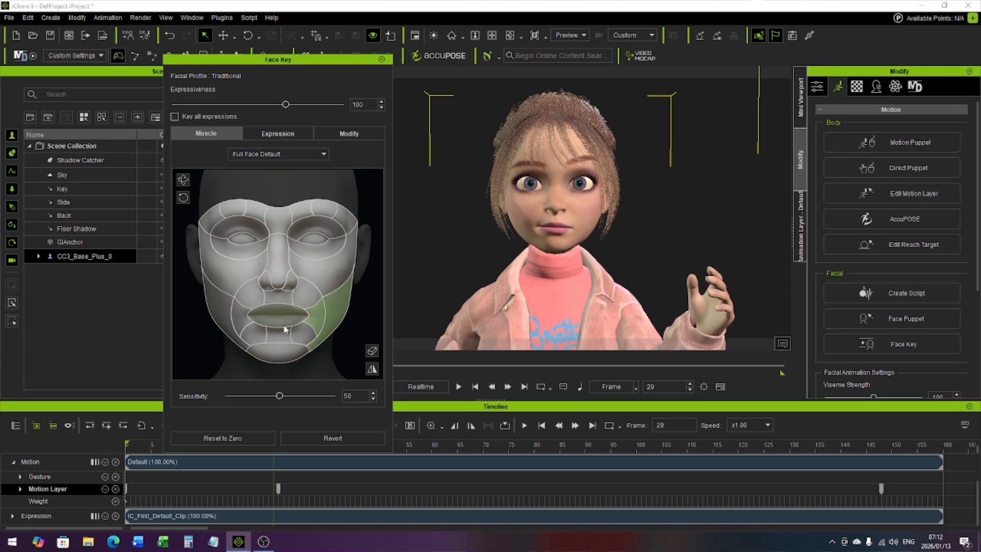
pyautogui.moveTo(310, 366); pyautogui.dragTo(368, 335)
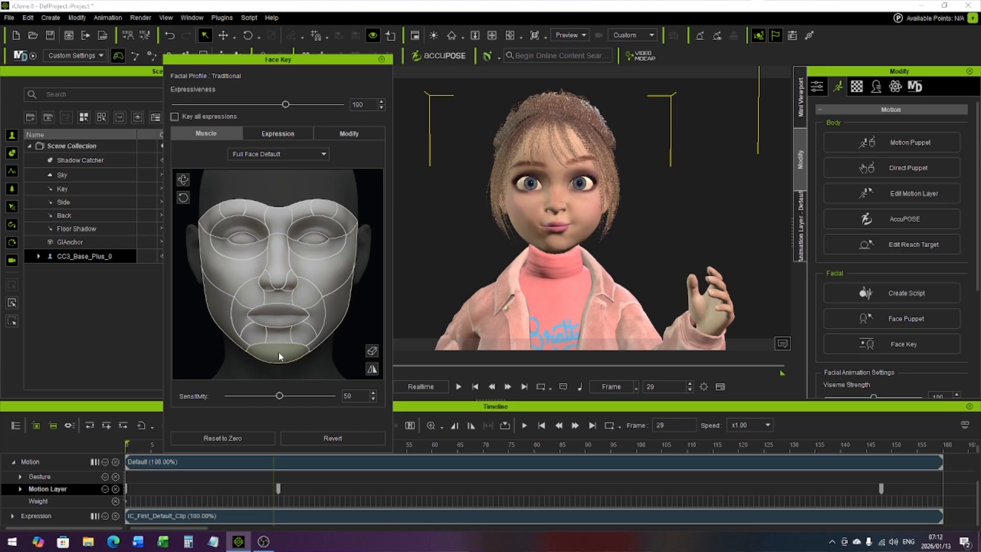
pyautogui.moveTo(212, 345); pyautogui.dragTo(258, 357)
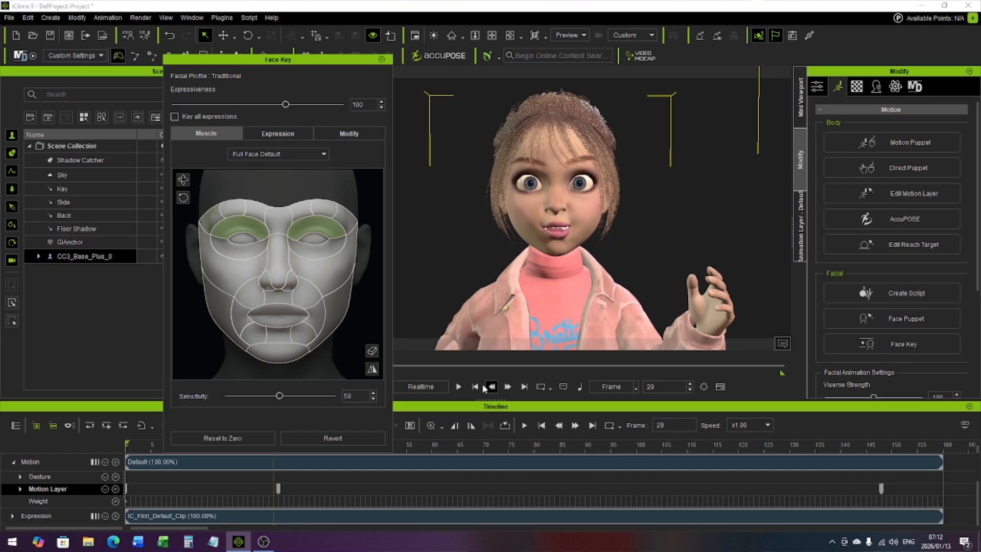
# - Play the animation from frame 29 to check the new expression, then return to the first frame
pyautogui.click(459, 387)
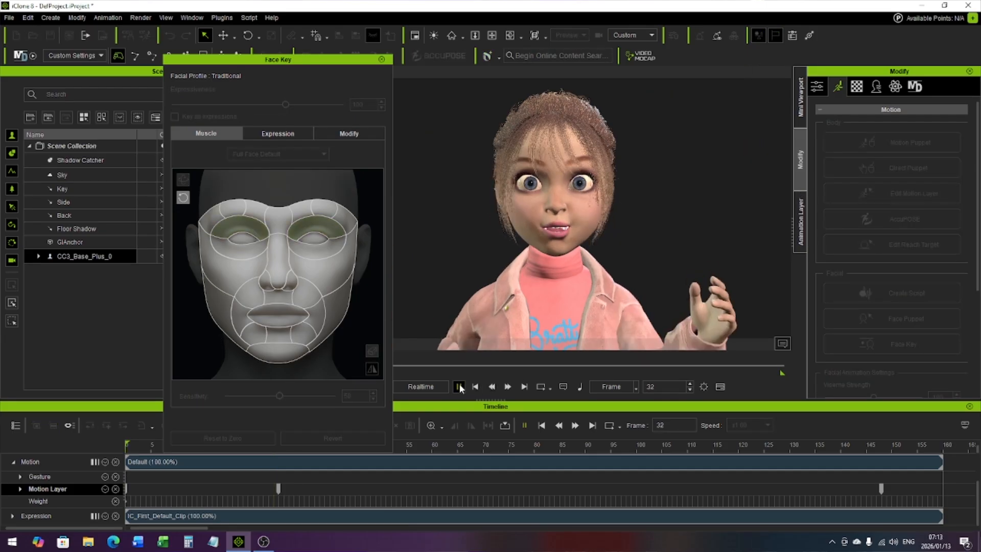
pyautogui.click(459, 386)
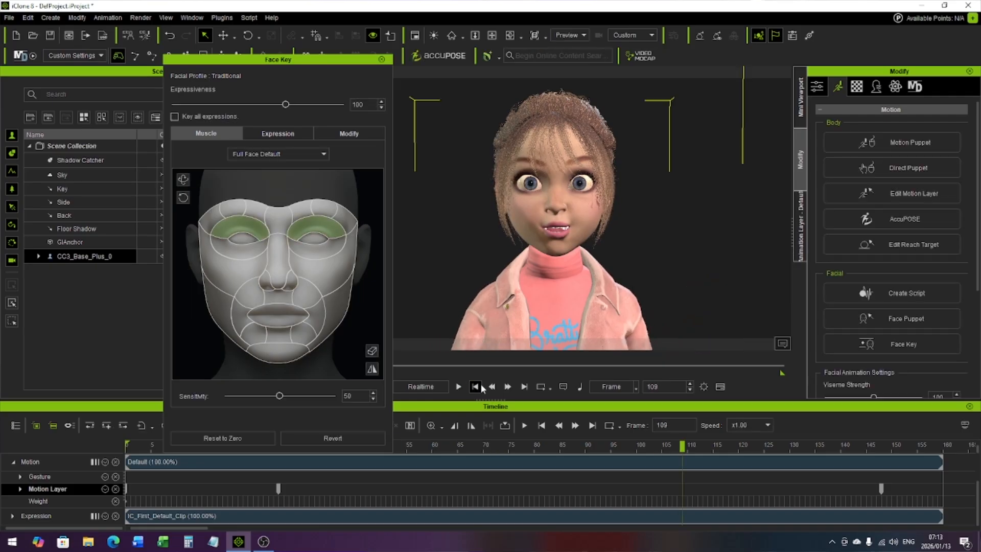
pyautogui.click(471, 387)
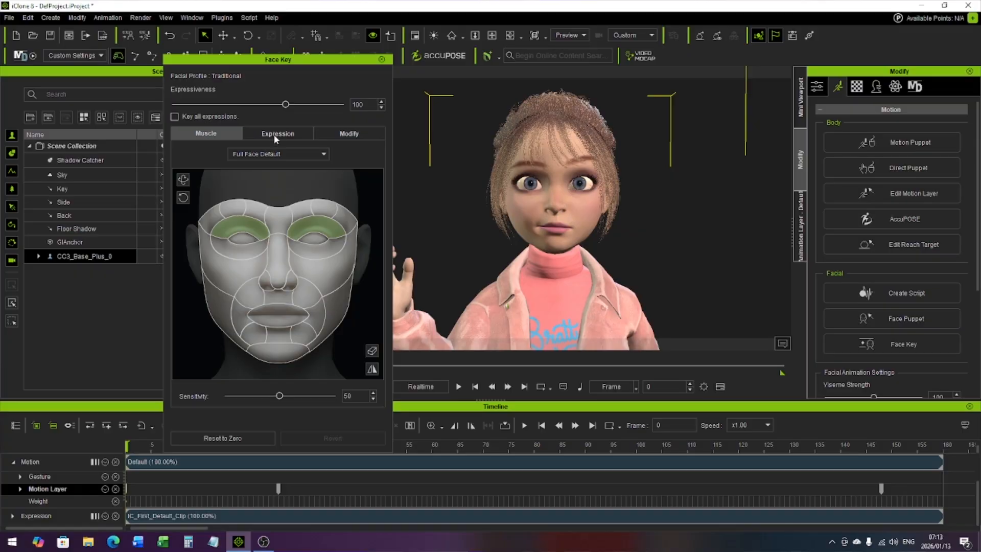
# - Apply the 6_Happy expression preset at frame 59 and the 7_Happy preset at frame 84
pyautogui.click(275, 133)
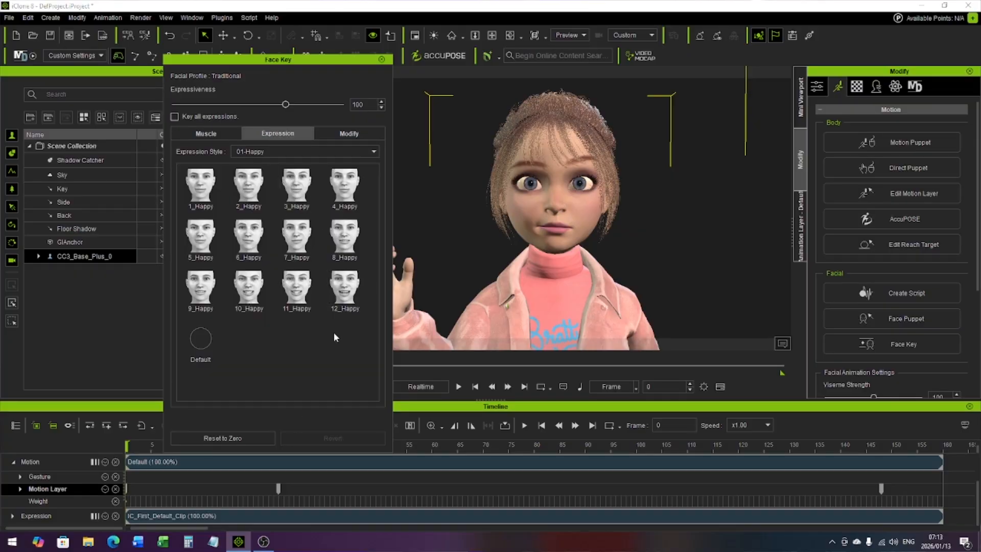
pyautogui.click(427, 445)
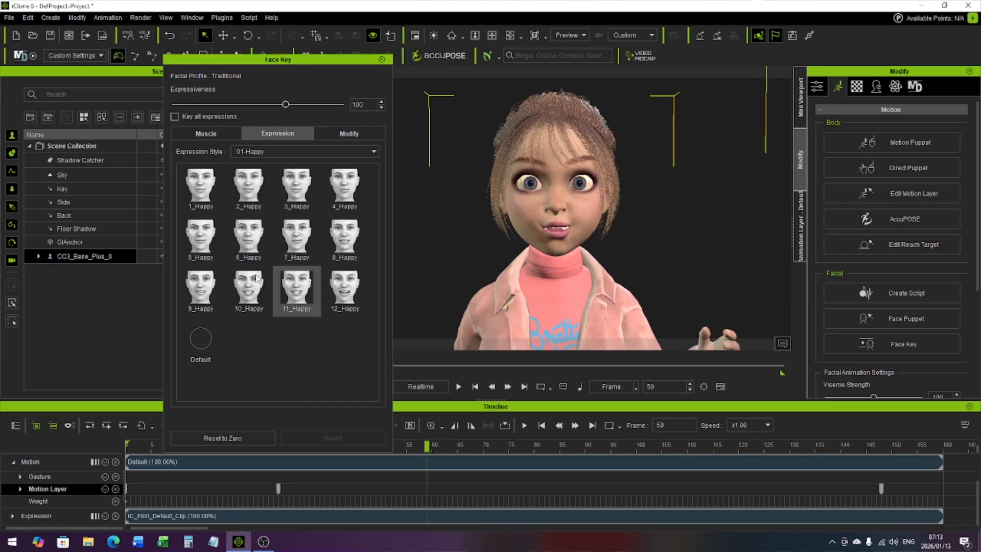
pyautogui.click(246, 243)
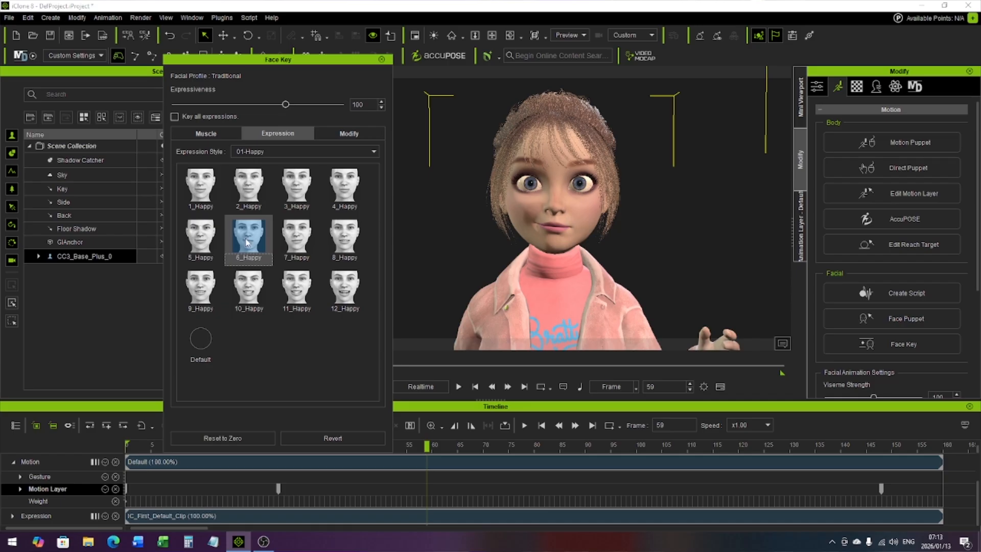
pyautogui.click(558, 446)
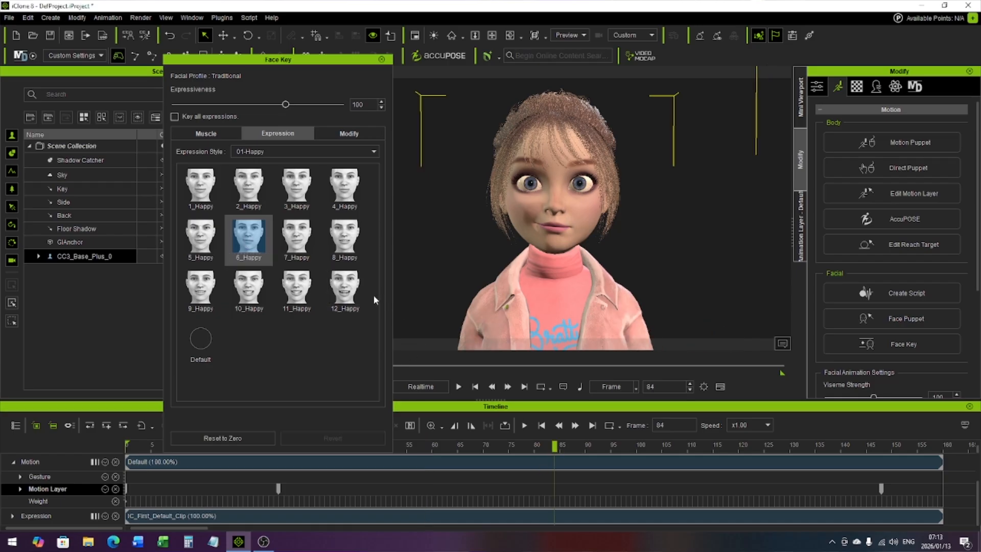
pyautogui.click(297, 239)
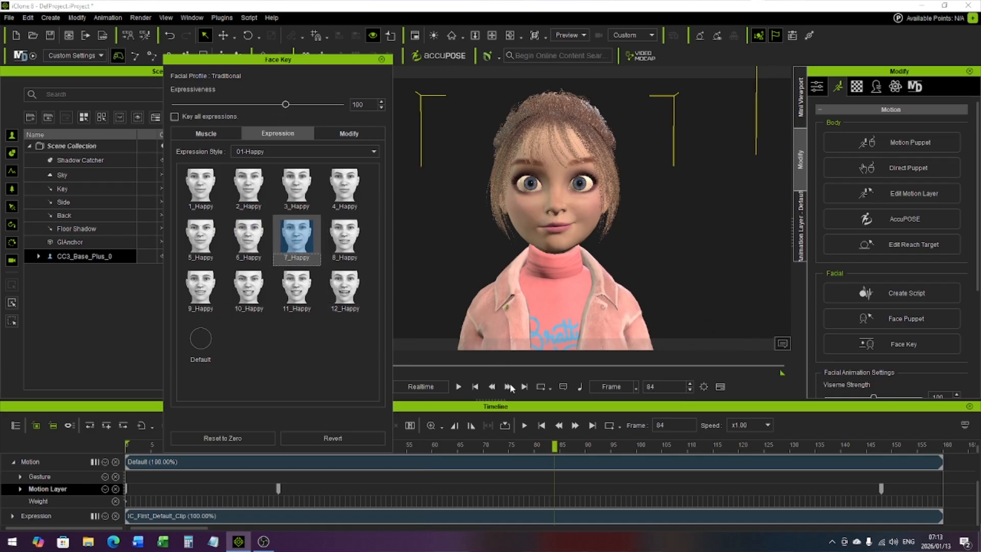
# - Play the facial animation from the start and stop it at frame 135
pyautogui.click(475, 386)
pyautogui.click(459, 386)
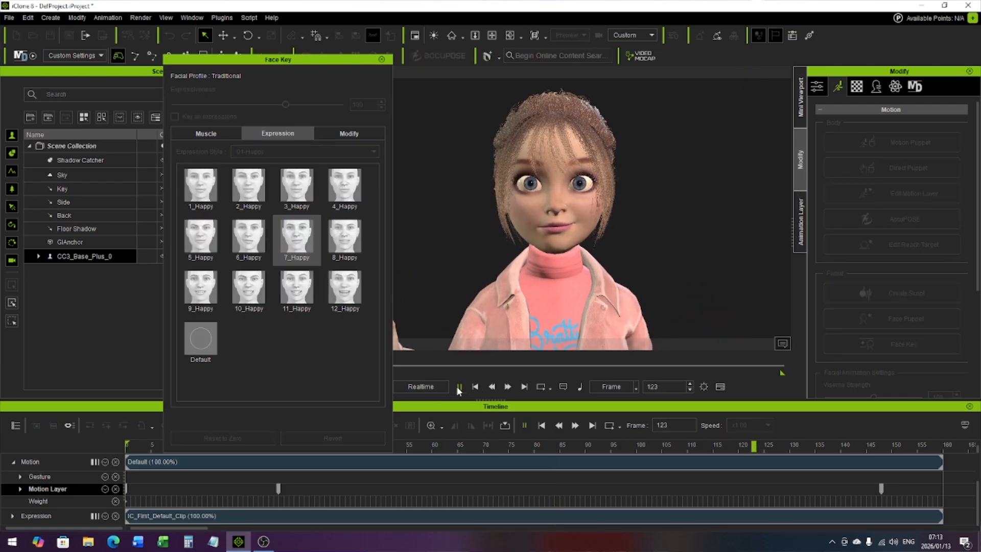
pyautogui.click(459, 387)
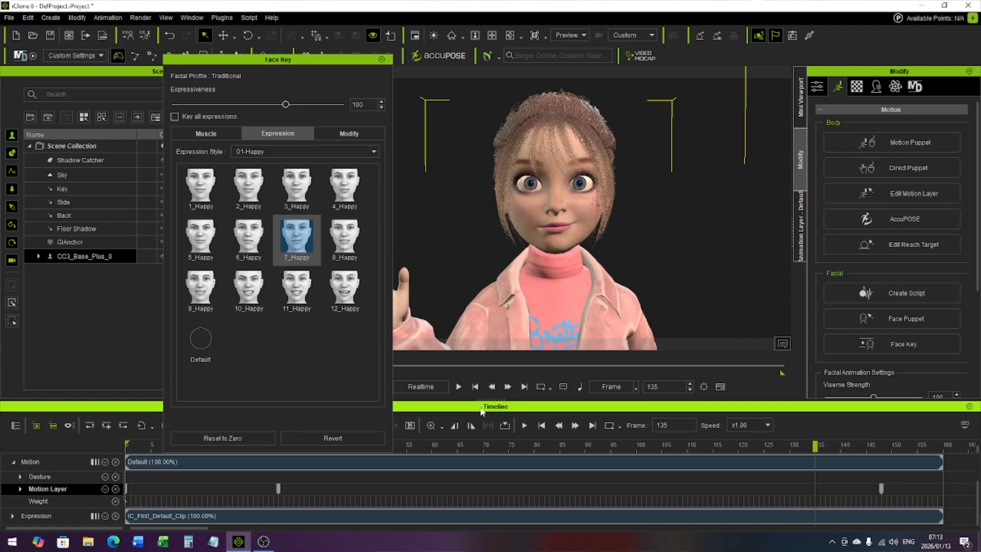
# - Set Eyes_Blink to 100 in the Face Key Blink sliders at frame 135 and play the animation back
pyautogui.click(350, 133)
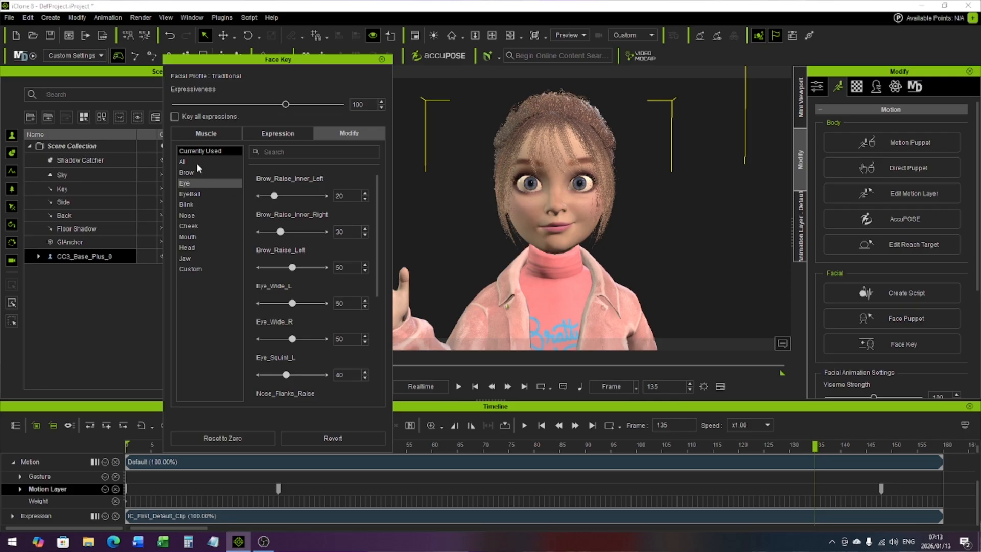
pyautogui.click(200, 183)
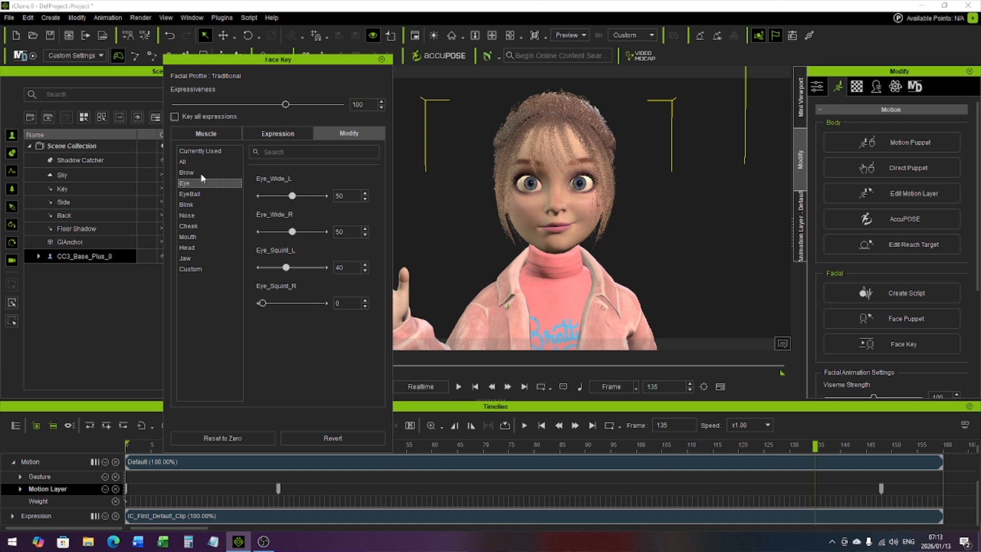
pyautogui.click(238, 205)
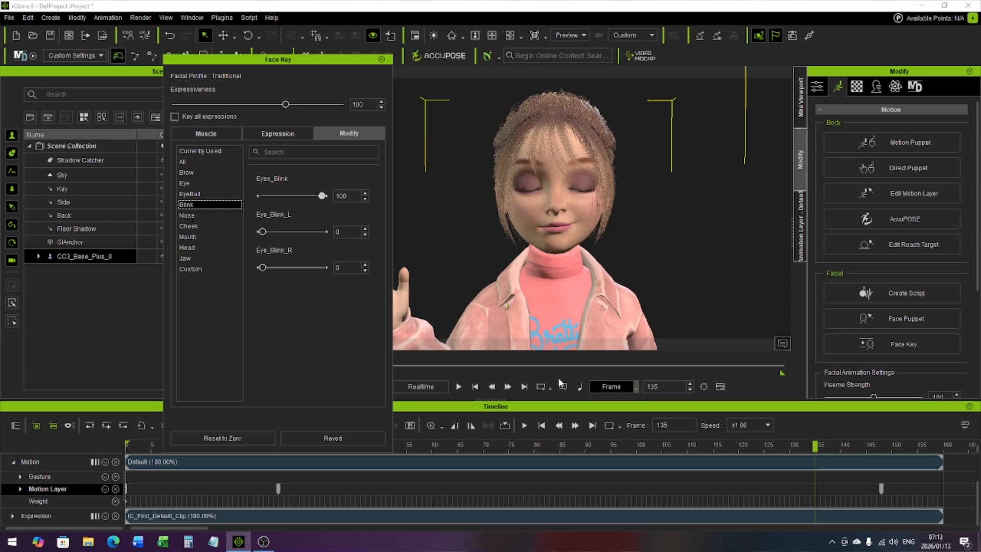
pyautogui.click(491, 386)
pyautogui.click(460, 386)
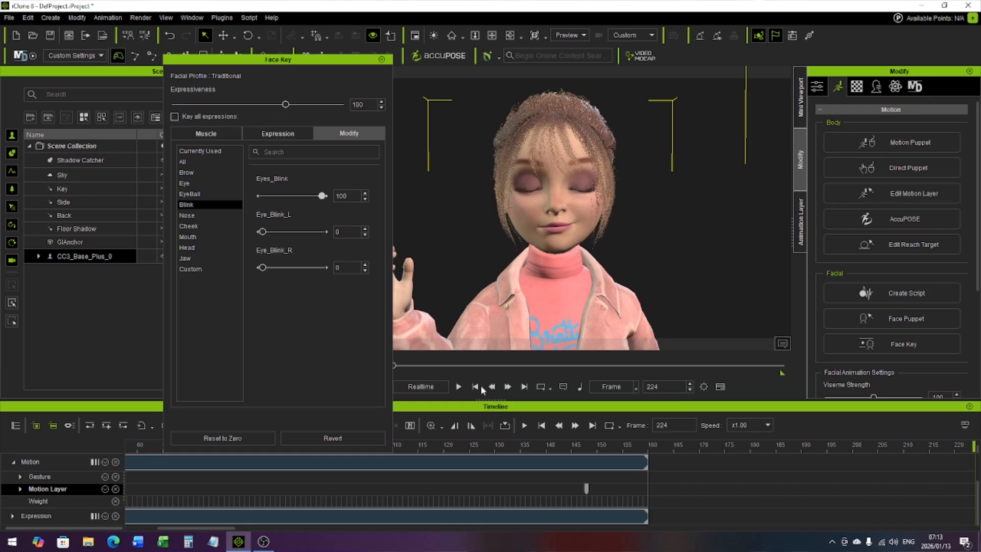
# - Set Eyes_Blink back to 0 in the Face Key Blink sliders at frame 142 and play the animation to check the blink
pyautogui.click(475, 387)
pyautogui.click(851, 447)
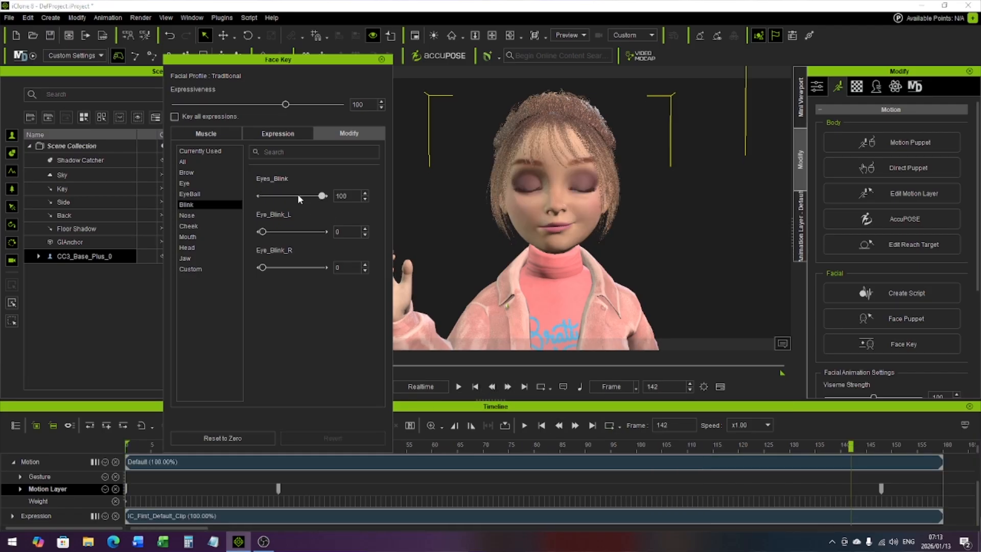
pyautogui.moveTo(297, 195); pyautogui.dragTo(192, 204)
pyautogui.click(458, 386)
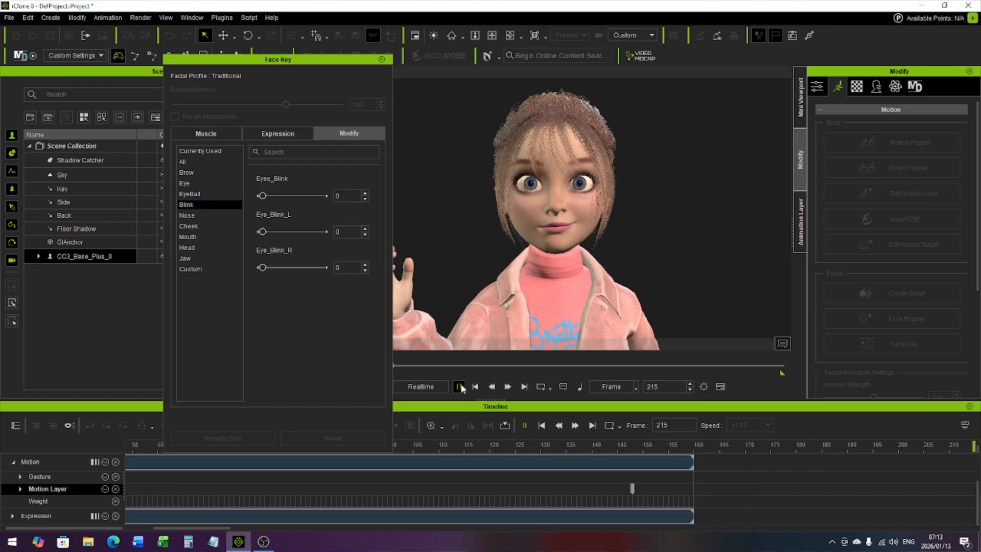
pyautogui.click(460, 386)
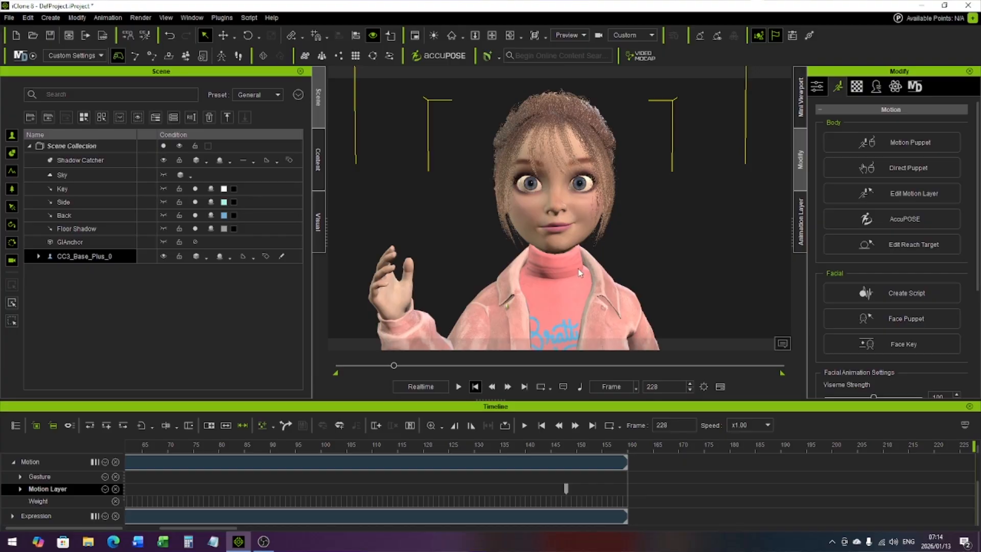
# - Remove the object animation from the CC3_Base_Plus_0 character at frame 0, then play the timeline to check and return to the first frame
pyautogui.scroll(-3, 579, 272)
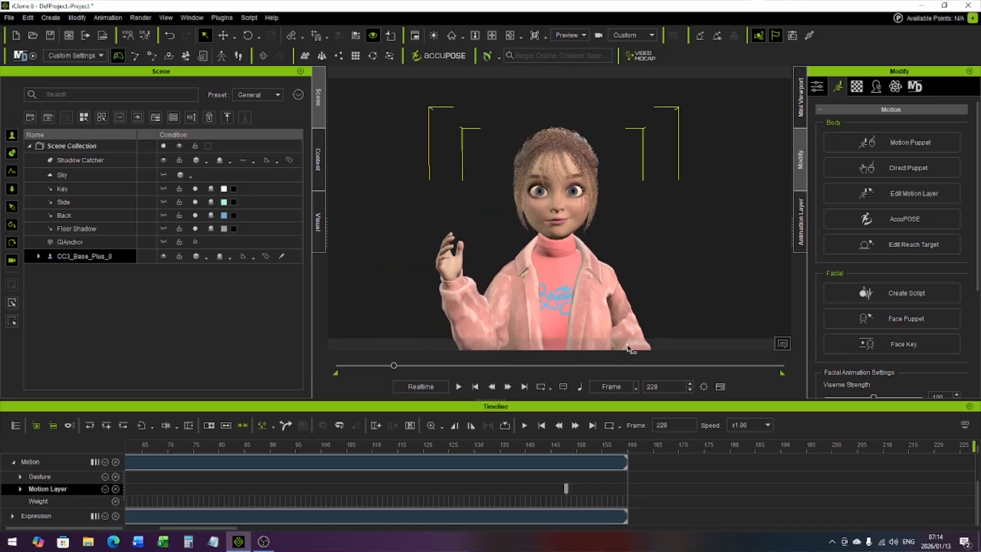
pyautogui.scroll(-3, 628, 348)
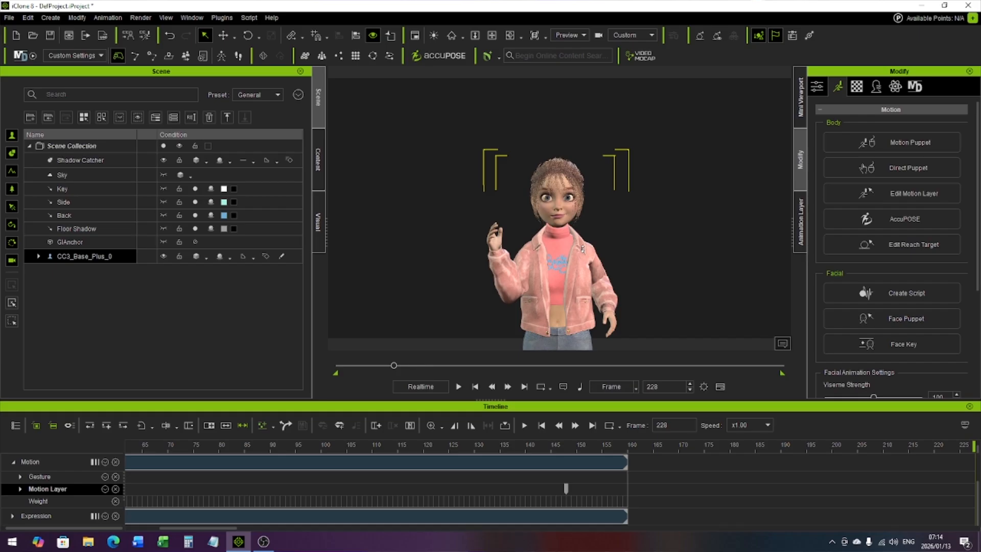
pyautogui.scroll(-4, 613, 240)
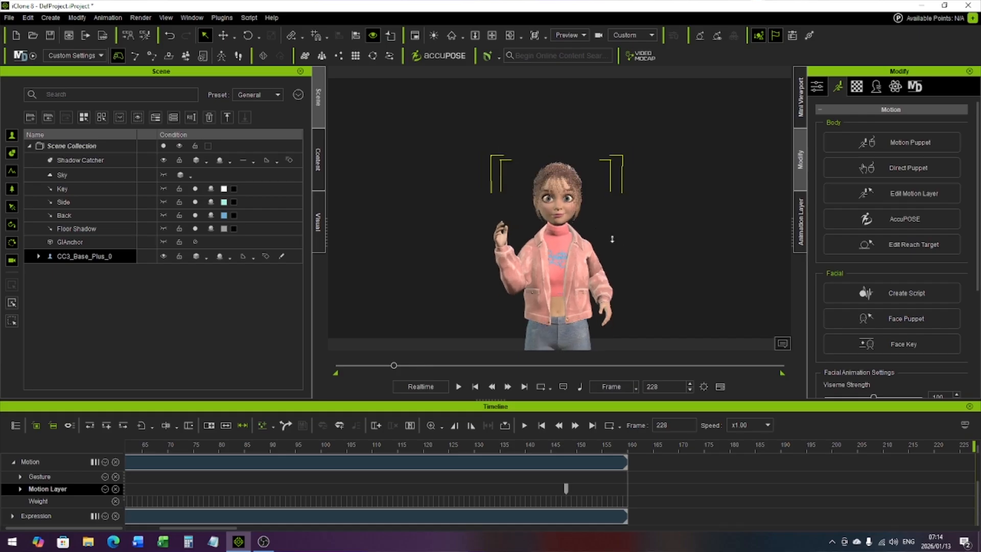
pyautogui.moveTo(635, 263); pyautogui.dragTo(622, 183, button='middle')
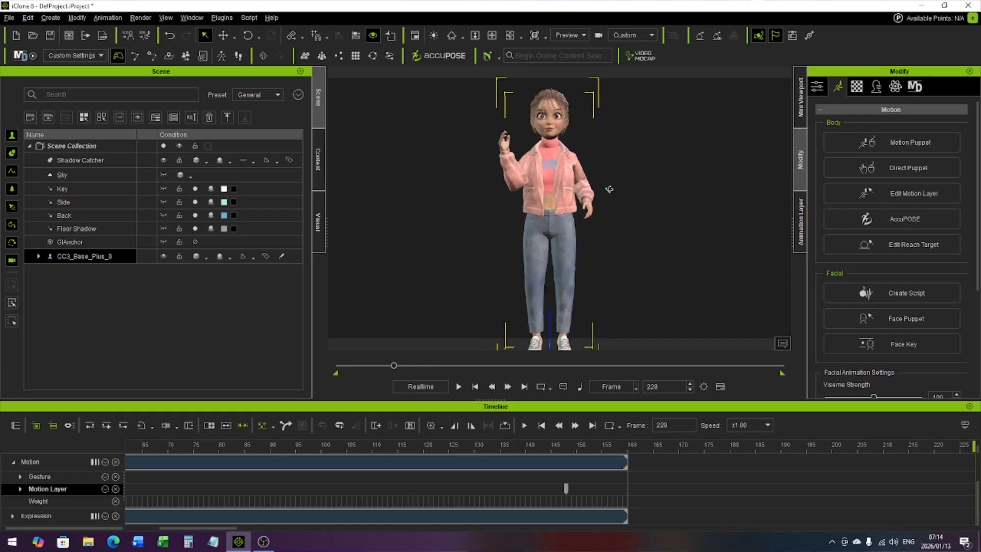
pyautogui.moveTo(622, 182); pyautogui.dragTo(587, 193, button='right')
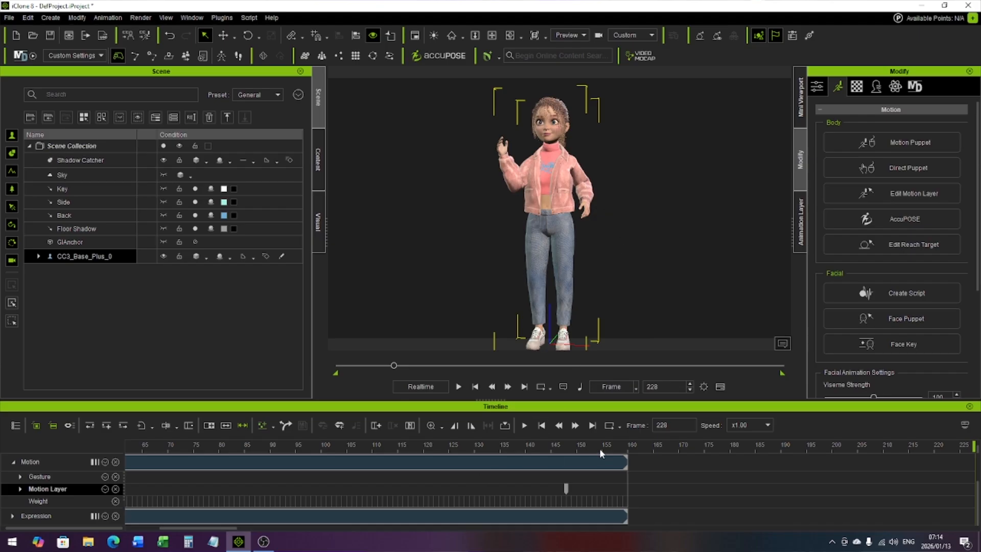
pyautogui.click(474, 387)
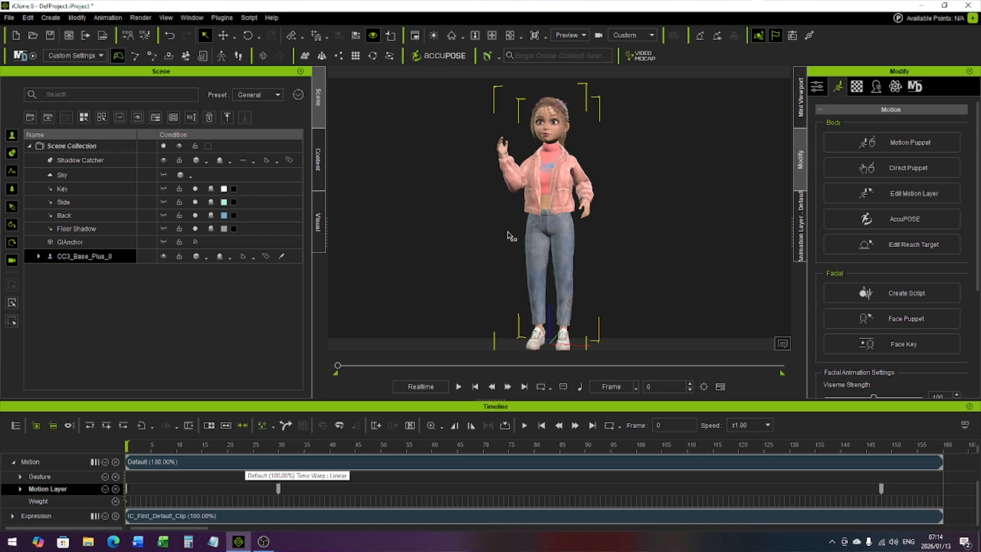
pyautogui.rightClick(530, 229)
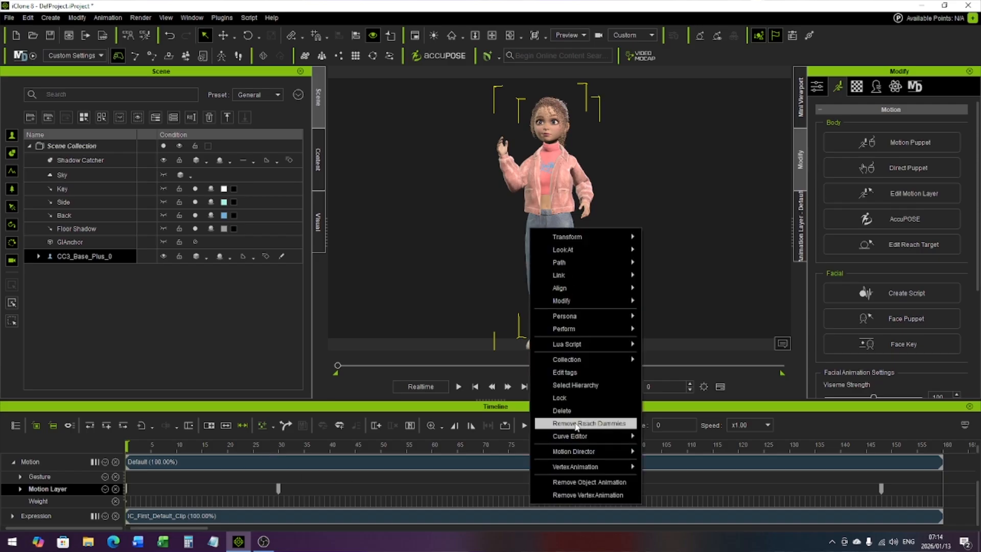
pyautogui.click(578, 482)
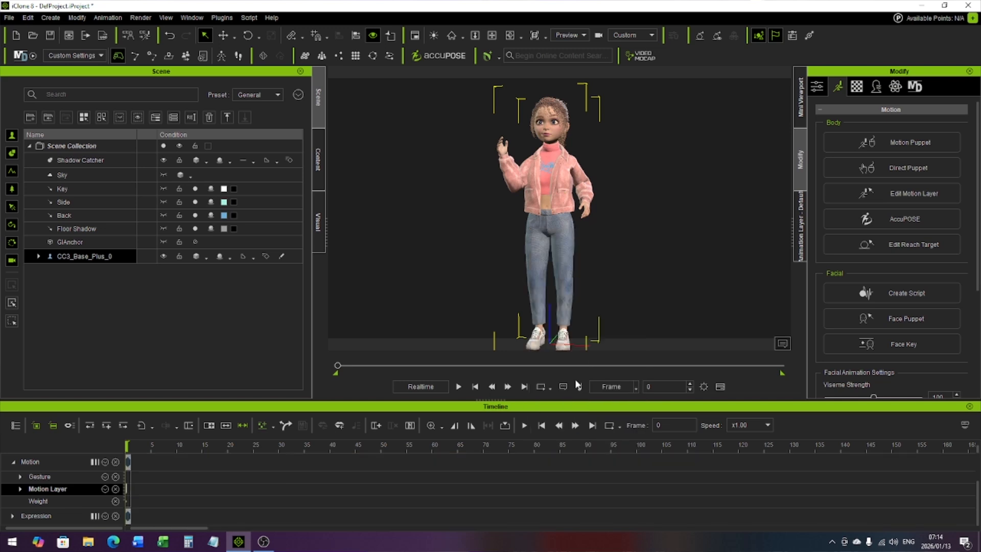
pyautogui.click(454, 388)
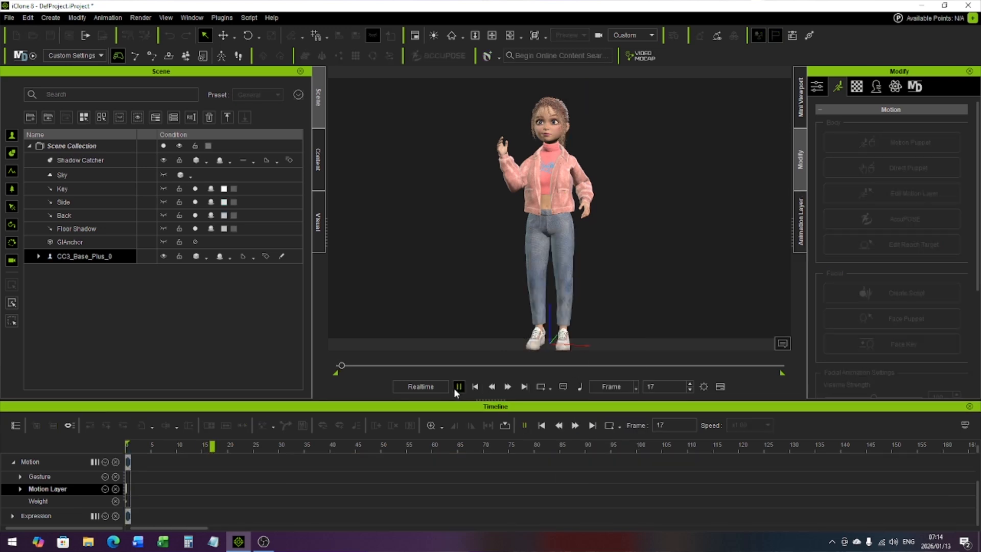
pyautogui.click(474, 387)
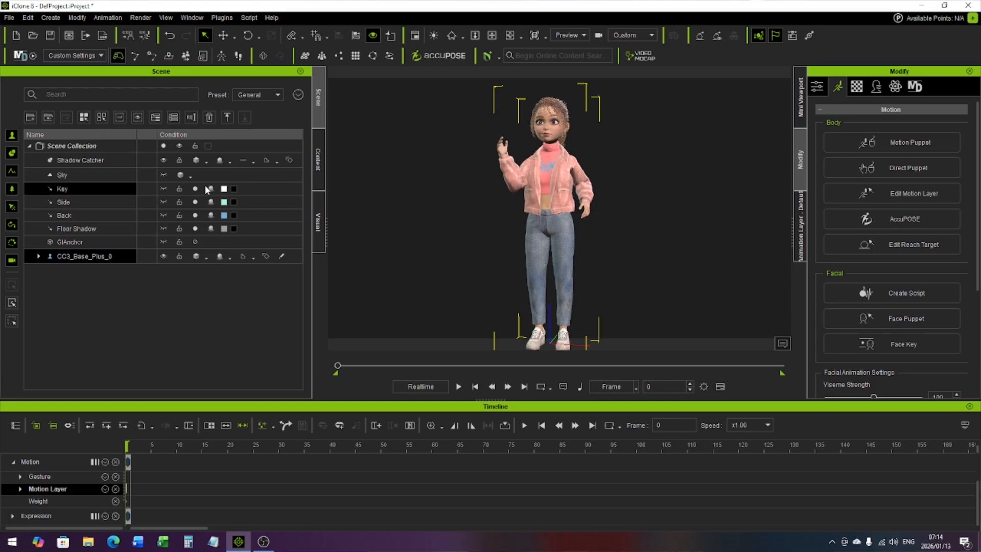
# - Browse the template content library to the Idle motions for 2.Human Female within the Animation category
pyautogui.click(319, 162)
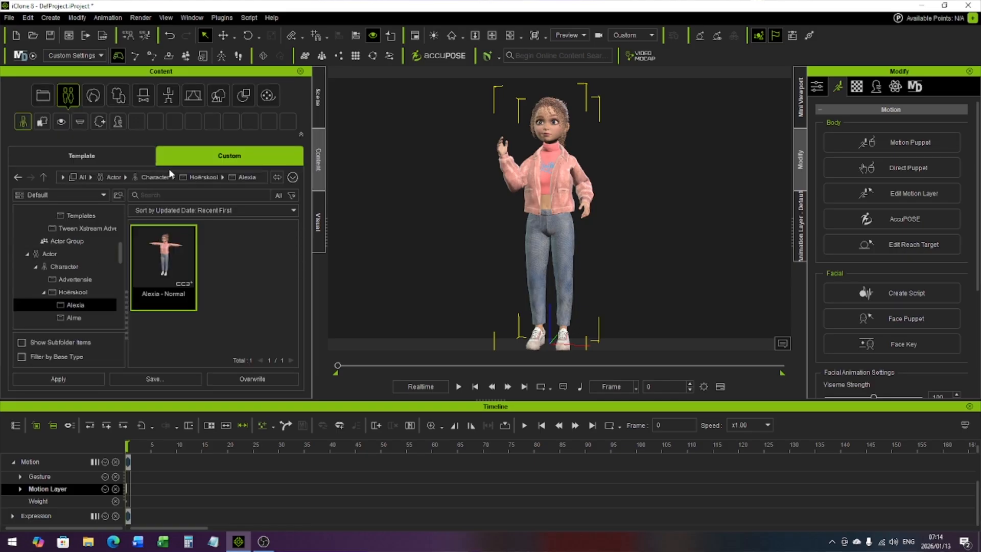
pyautogui.click(77, 156)
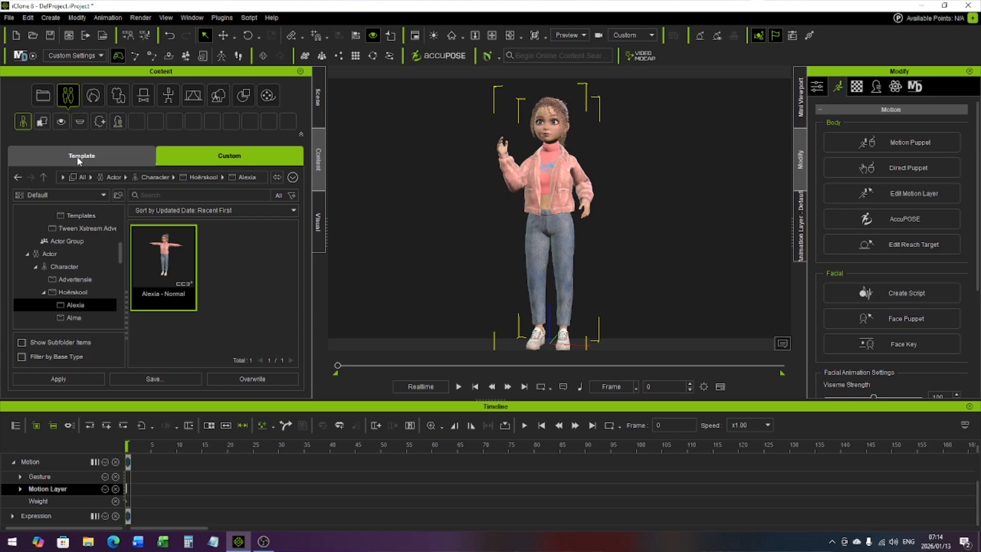
pyautogui.click(166, 97)
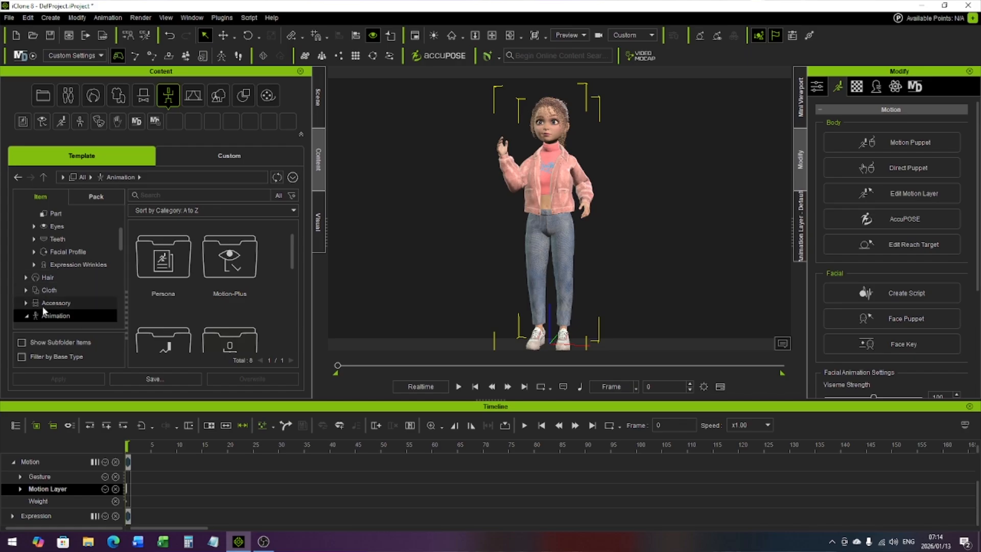
pyautogui.click(25, 316)
pyautogui.scroll(-2, 291, 246)
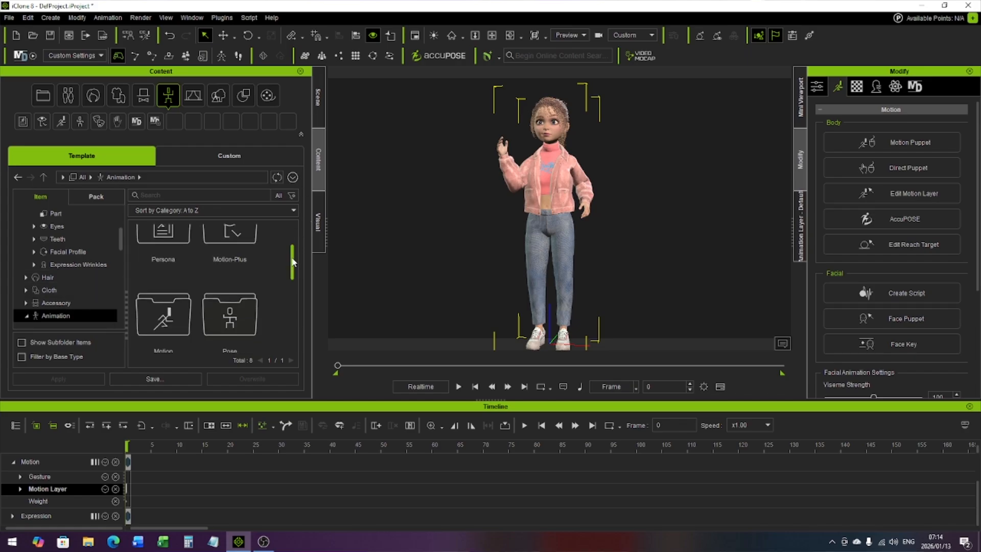
pyautogui.moveTo(121, 240); pyautogui.dragTo(121, 272)
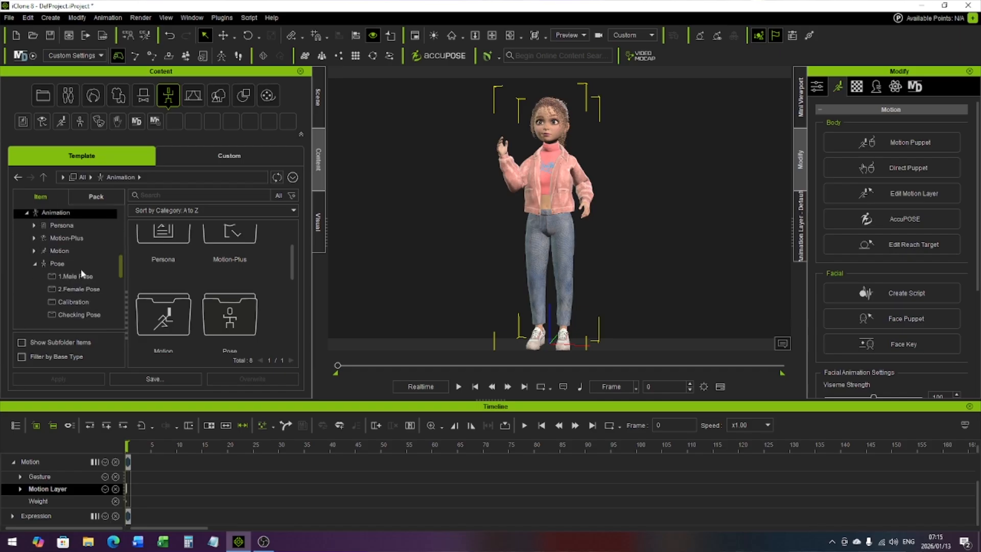
pyautogui.click(35, 263)
pyautogui.click(33, 251)
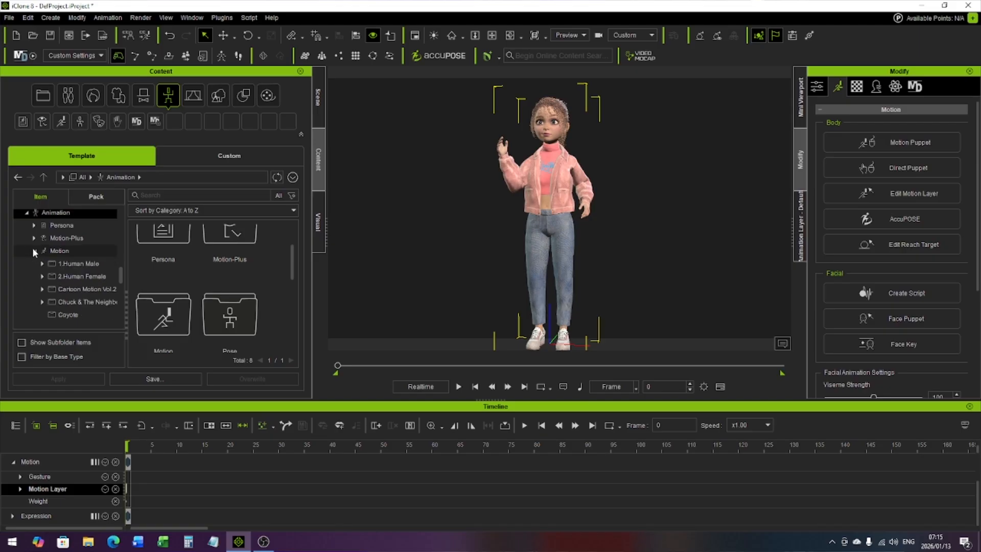
pyautogui.click(41, 276)
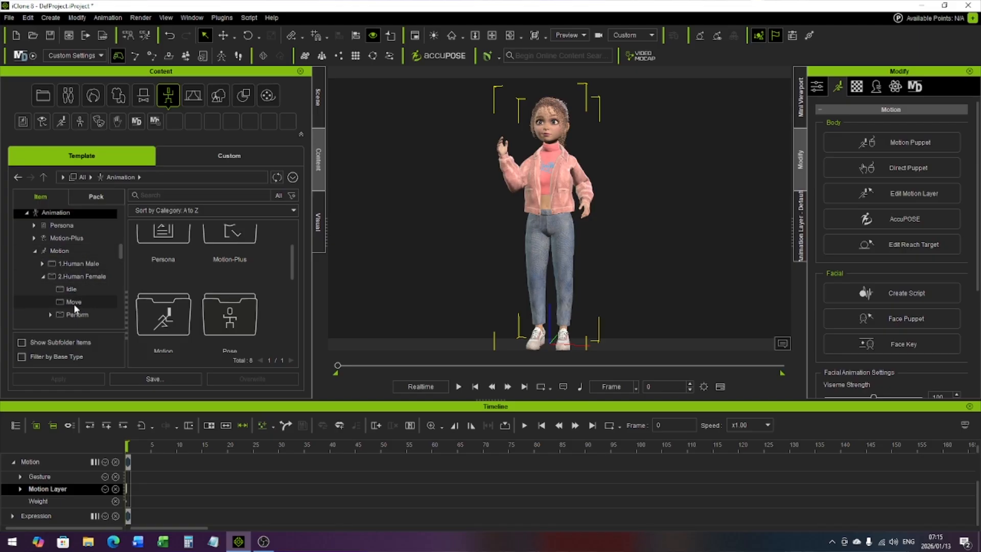
pyautogui.click(73, 302)
pyautogui.moveTo(291, 249); pyautogui.dragTo(291, 213)
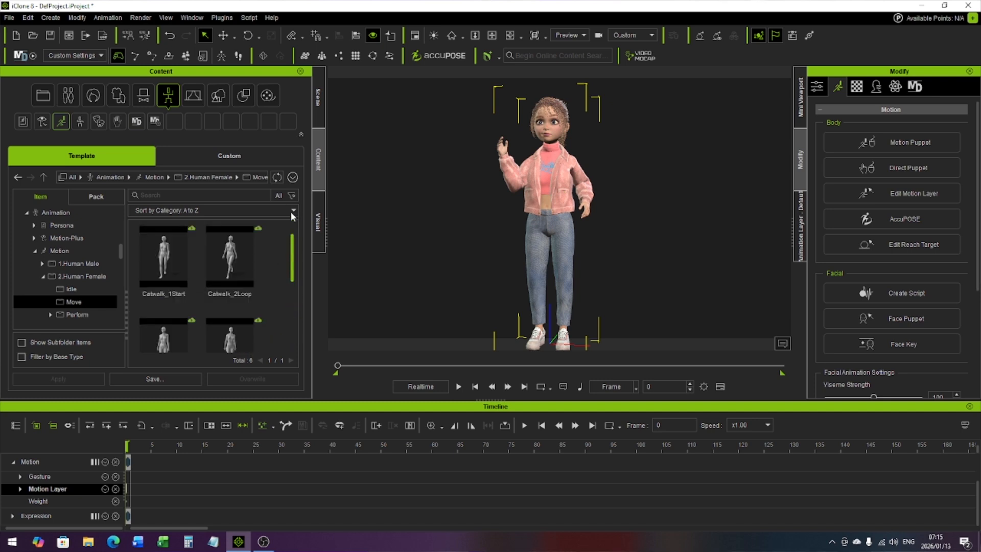
pyautogui.click(77, 289)
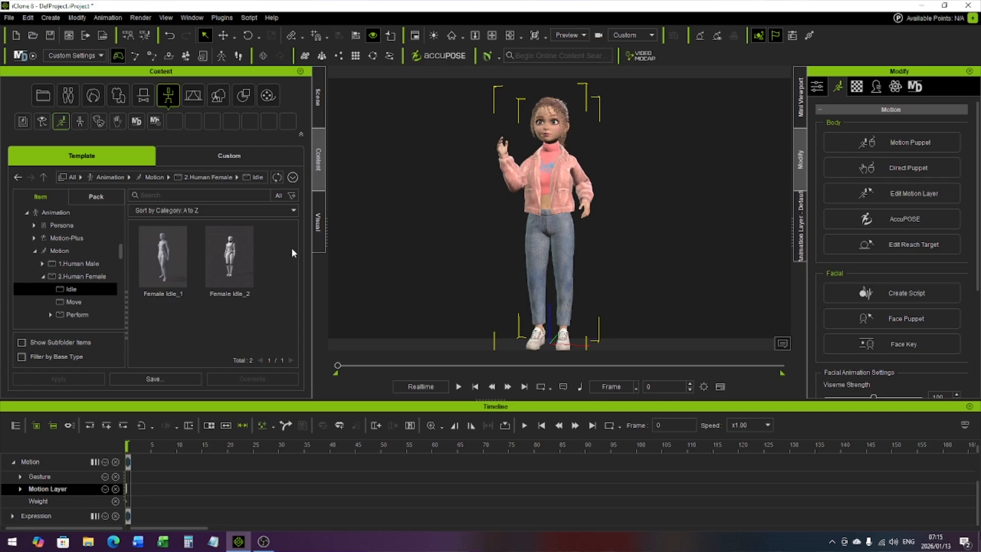
# - Apply the Female Idle_1 motion to the character, play it back, and return to the first frame
pyautogui.moveTo(192, 272); pyautogui.dragTo(536, 203)
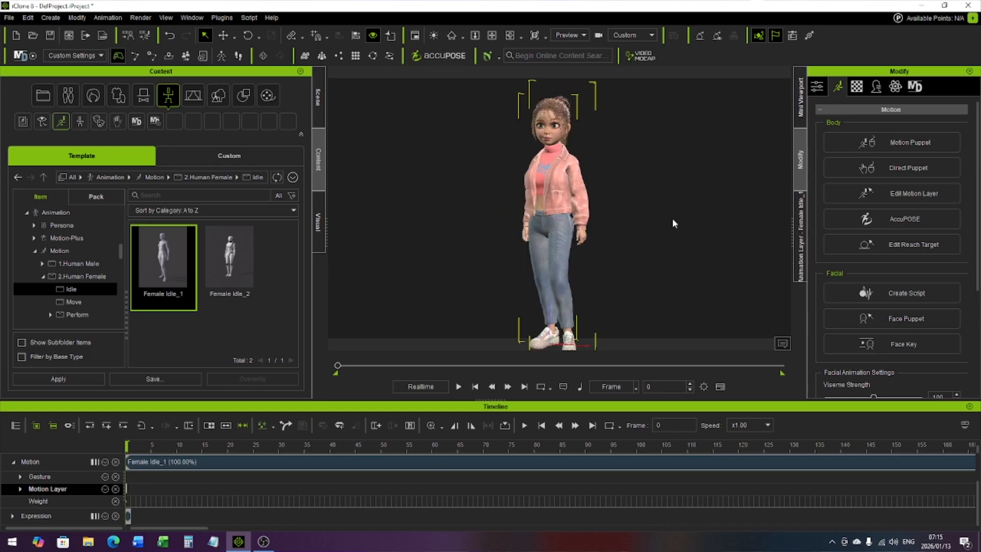
pyautogui.click(459, 387)
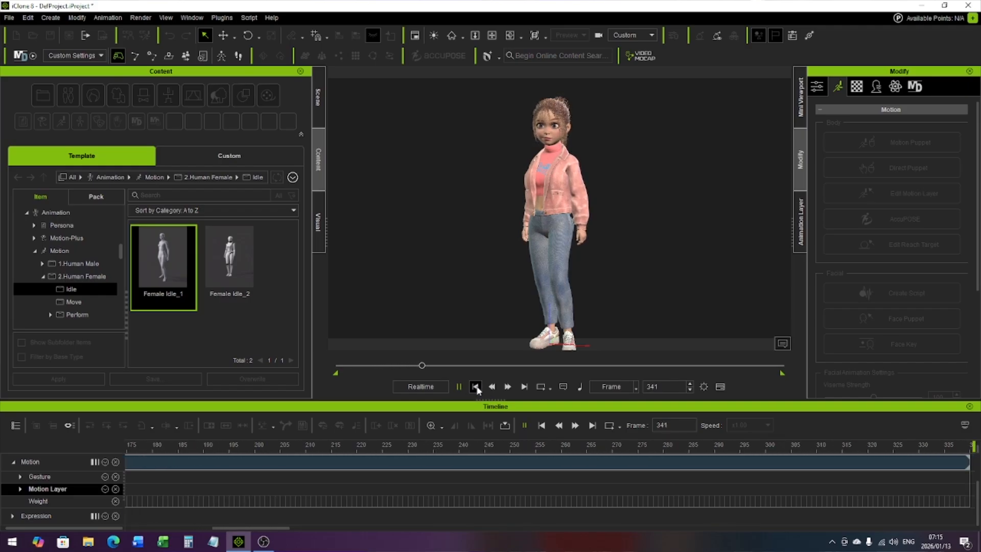
pyautogui.click(475, 387)
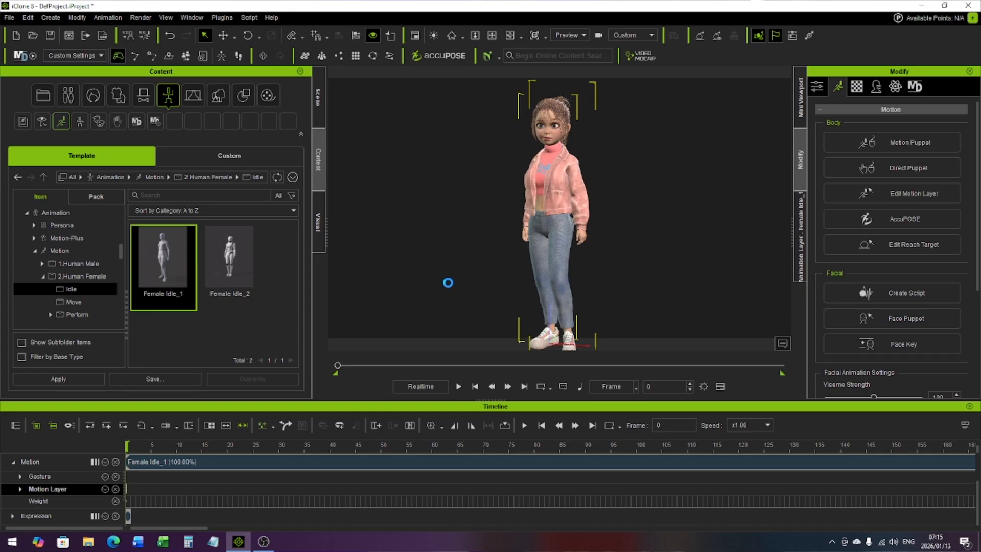
# - Apply the Female Idle_2 motion to the character at frame 0 and play it back
pyautogui.moveTo(231, 270); pyautogui.dragTo(558, 257)
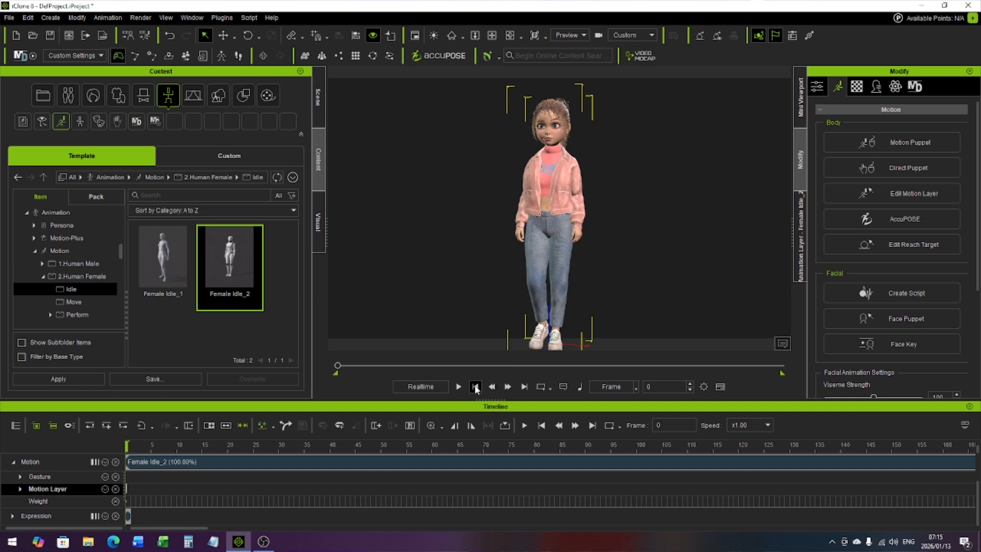
pyautogui.click(459, 386)
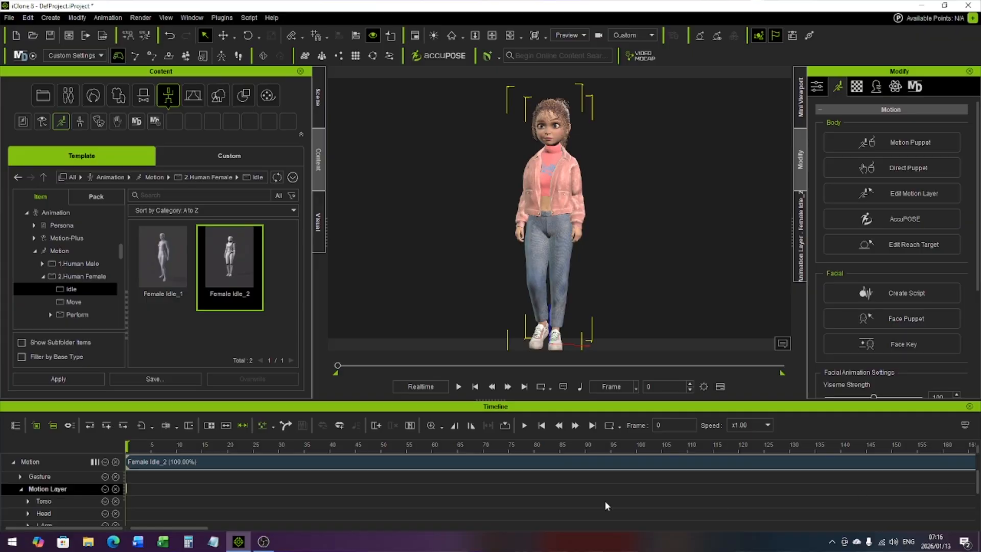
# - Select the Female Idle_2 clip on the character's Motion track and move the playhead to frame 140
pyautogui.moveTo(977, 480); pyautogui.dragTo(969, 447)
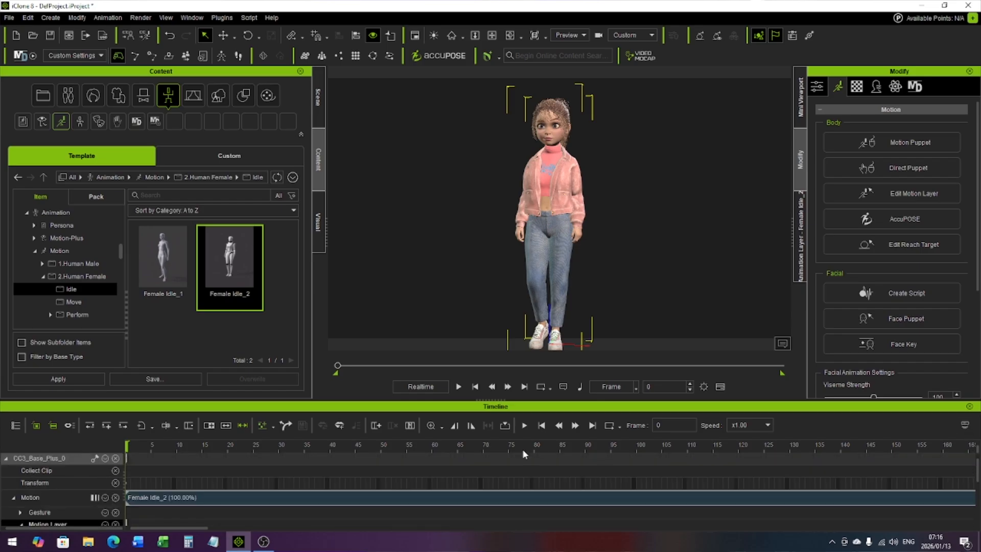
pyautogui.click(188, 499)
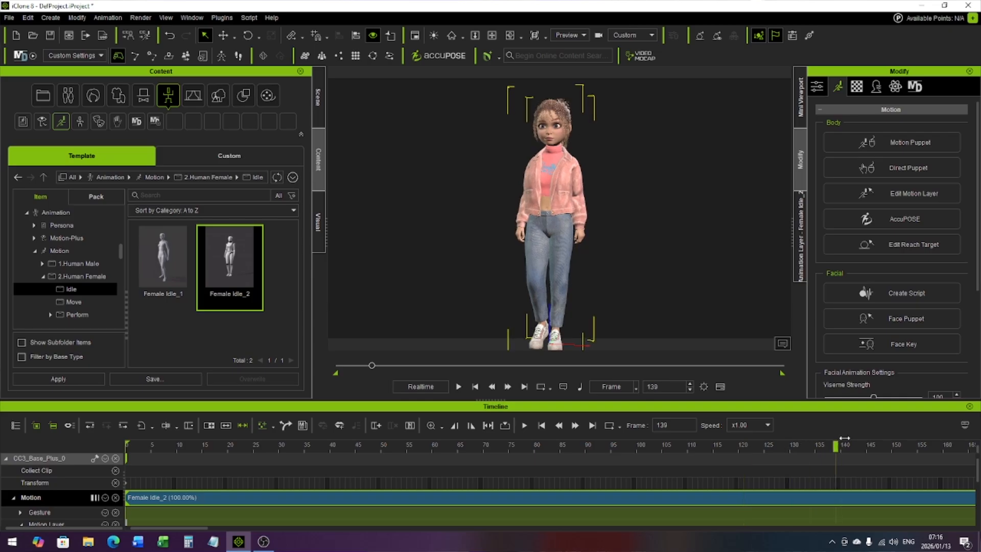
pyautogui.moveTo(181, 529); pyautogui.dragTo(163, 542)
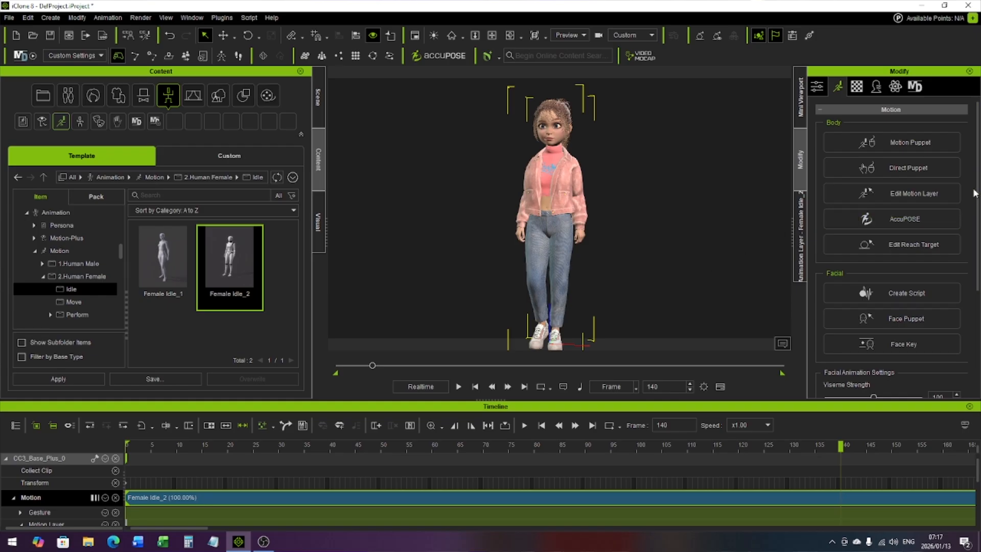
# - Create a facial script at frame 140 by recording a voice clip about 3.3 seconds long, previewing it and accepting it
pyautogui.moveTo(977, 193)
pyautogui.mouseDown()
pyautogui.moveTo(978, 250)
pyautogui.moveTo(977, 192)
pyautogui.mouseUp()
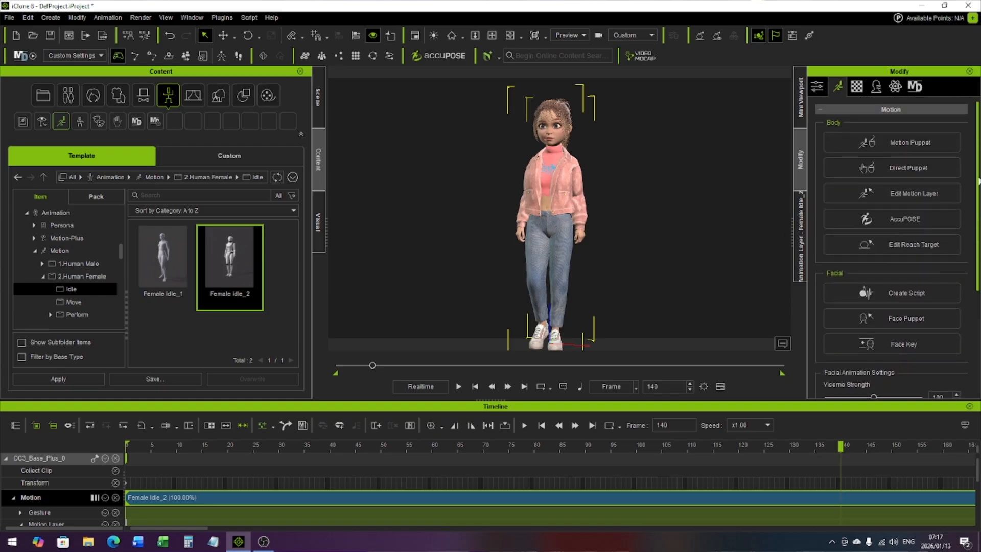
pyautogui.click(899, 295)
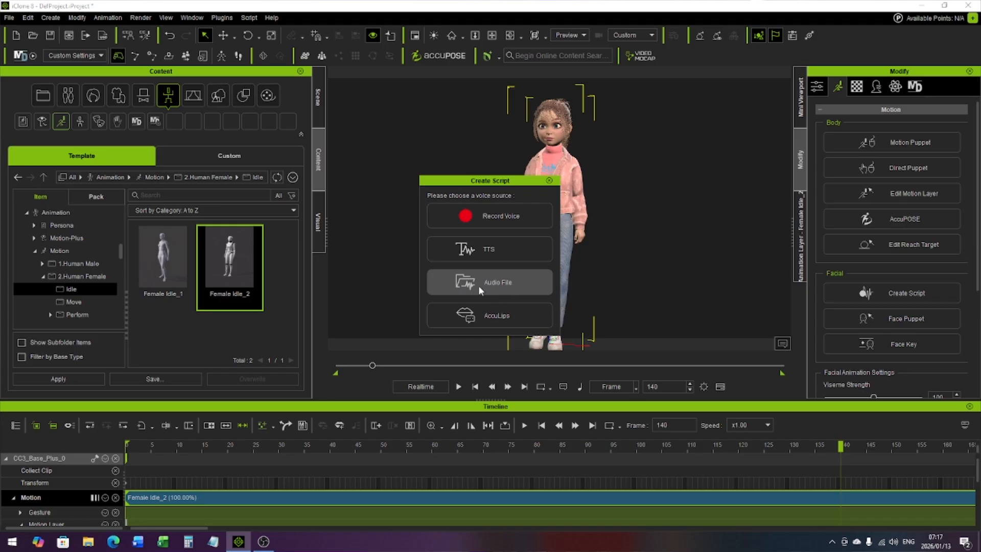
pyautogui.click(507, 216)
pyautogui.click(424, 288)
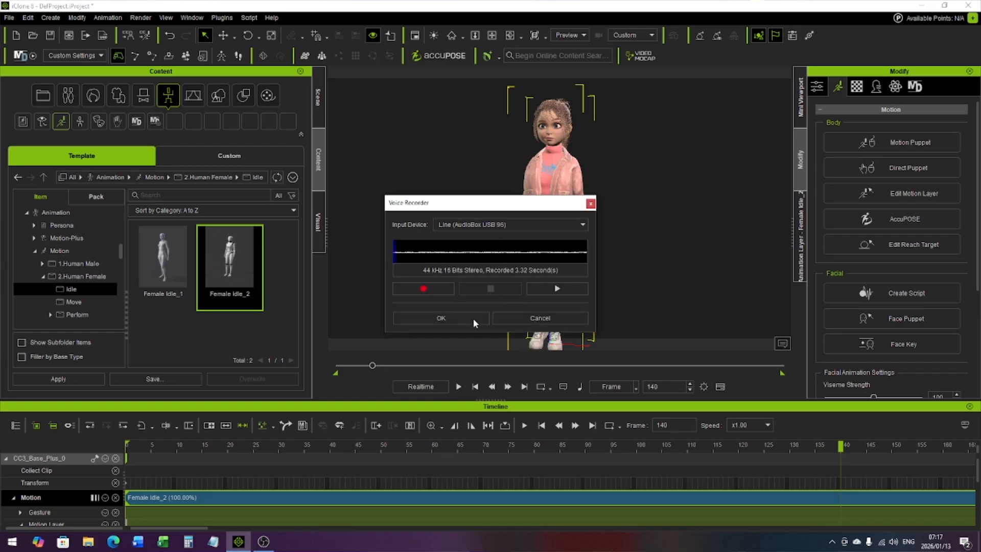
pyautogui.click(546, 290)
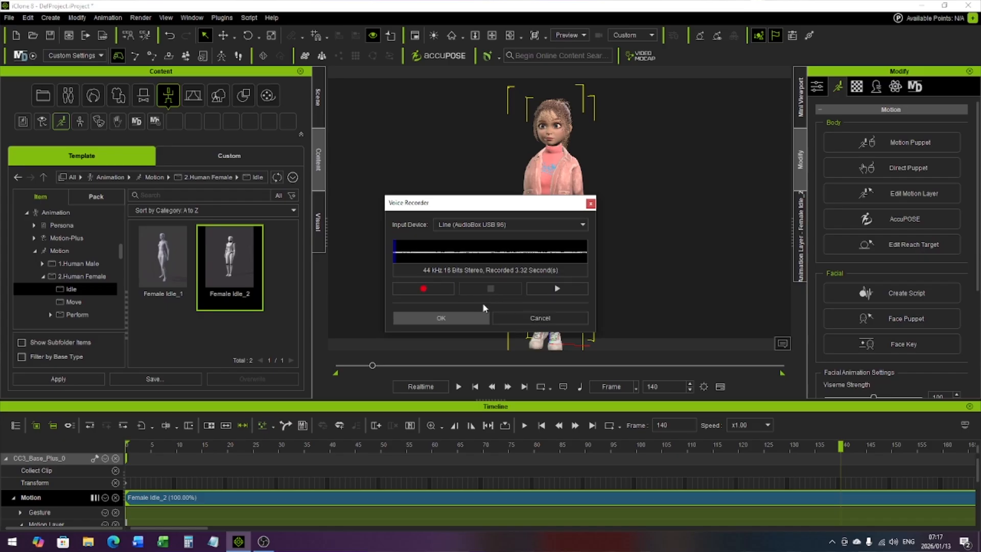
pyautogui.click(442, 318)
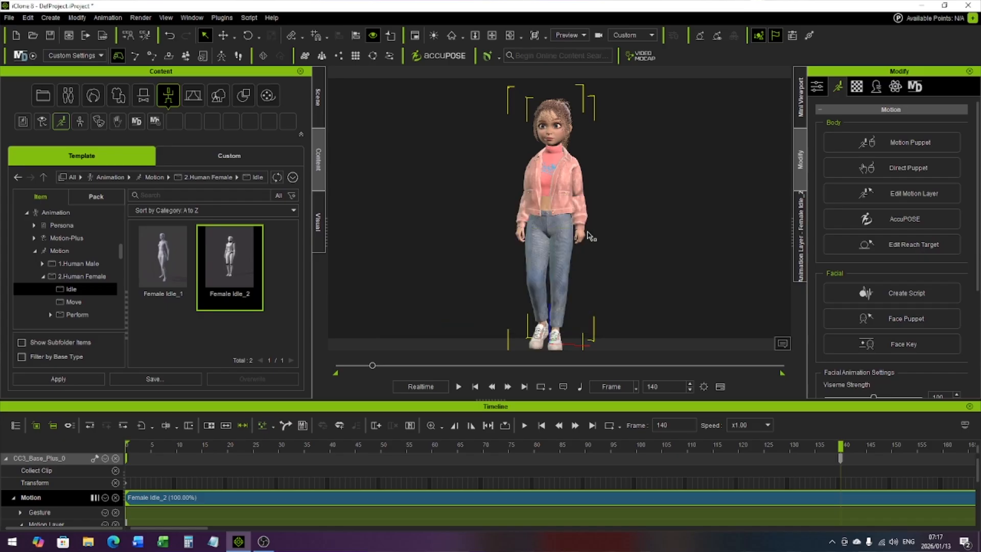
# - Play the animation with the recorded voice script from frame 140 and stop once the speech has finished
pyautogui.click(458, 387)
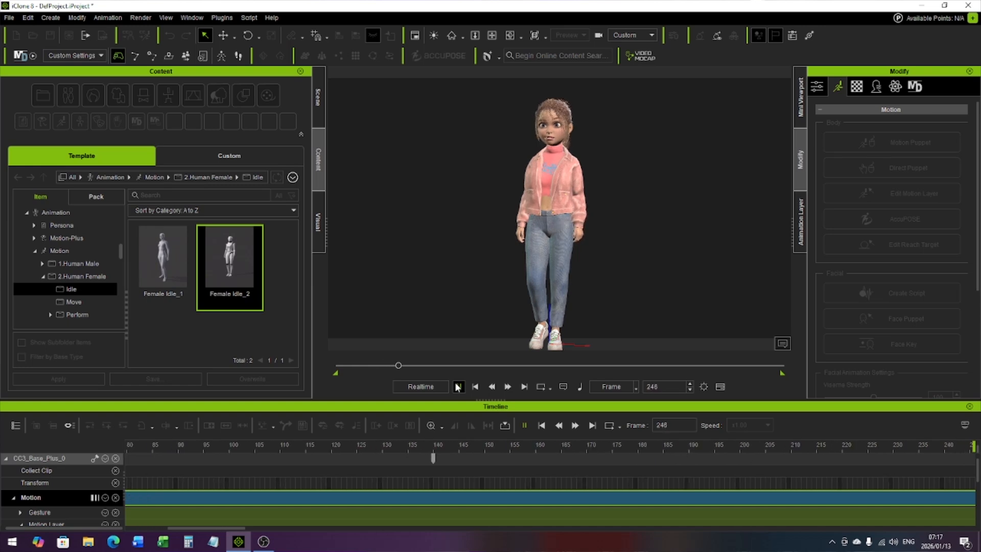
pyautogui.click(458, 387)
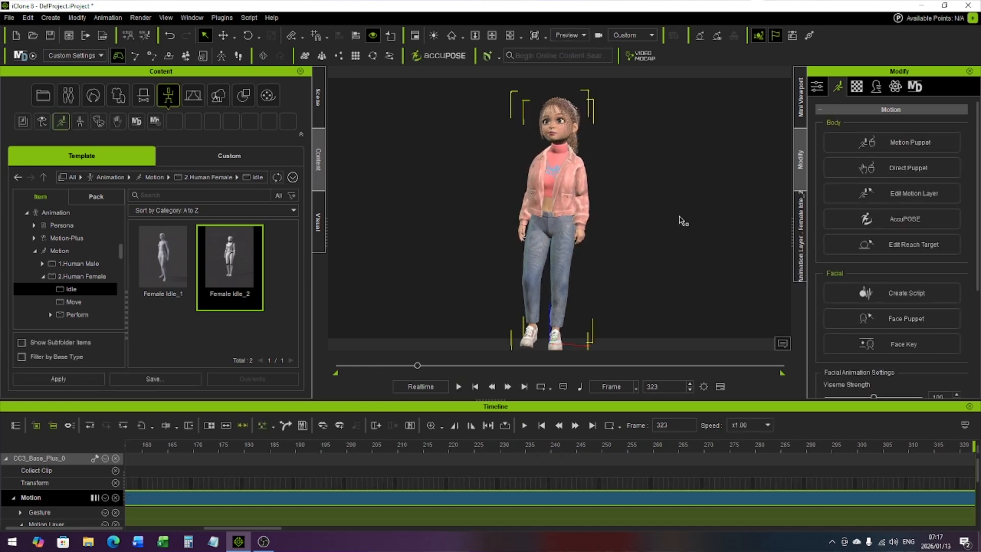
# - Check the lip-sync in a close-up of the character's face by playing the voice script from frame 131, and stop after the speech
pyautogui.scroll(-3, 680, 217)
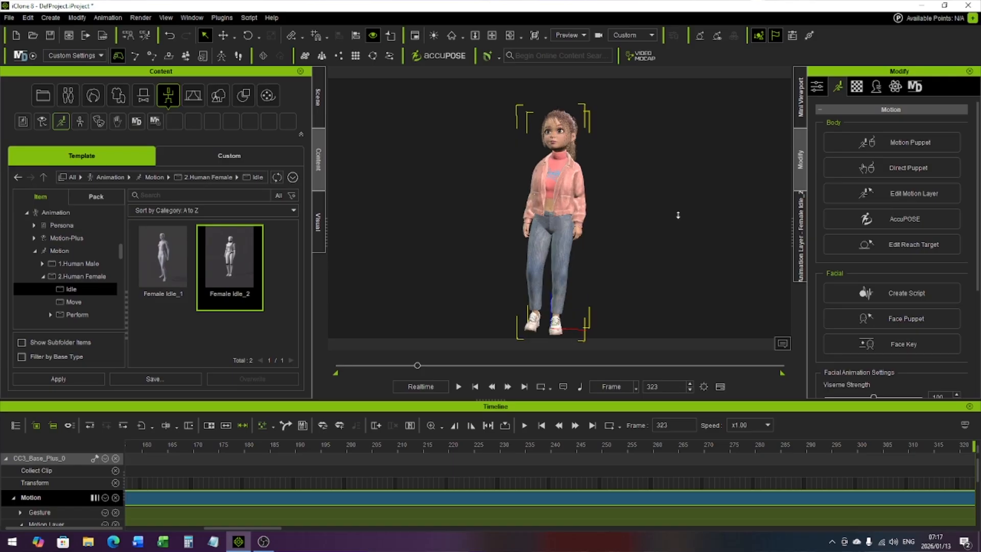
pyautogui.scroll(6, 678, 215)
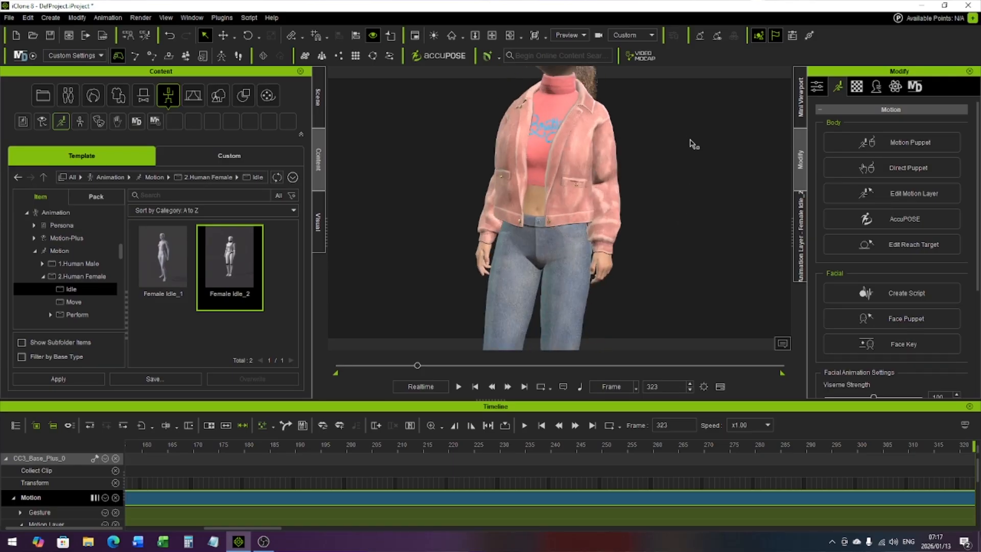
pyautogui.moveTo(693, 144); pyautogui.dragTo(642, 247, button='middle')
pyautogui.scroll(3, 639, 245)
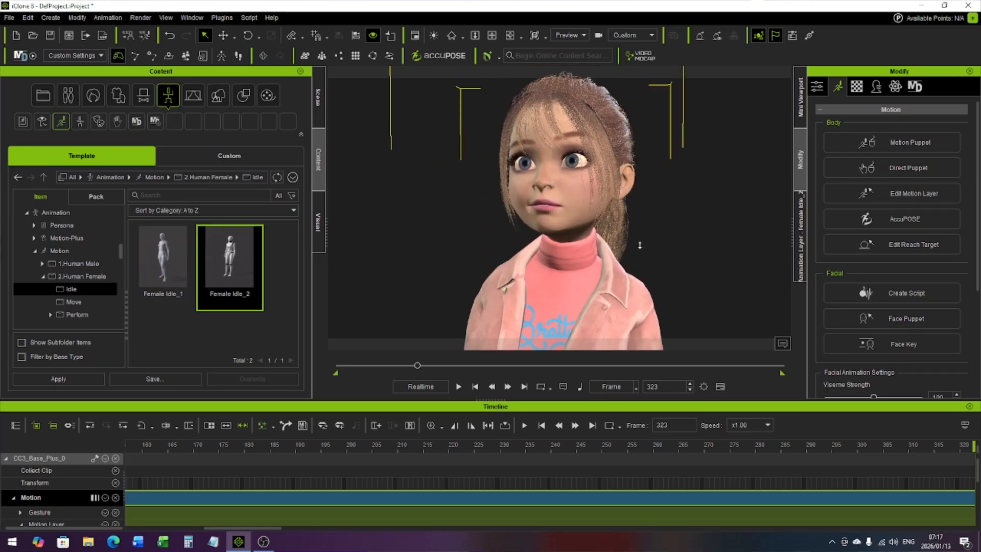
pyautogui.click(475, 387)
pyautogui.click(794, 447)
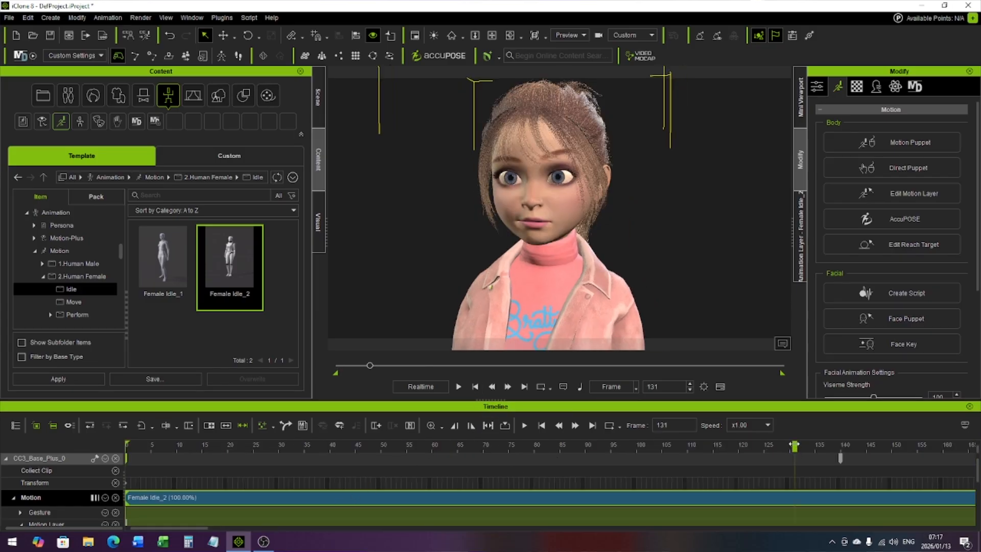
pyautogui.press('space')
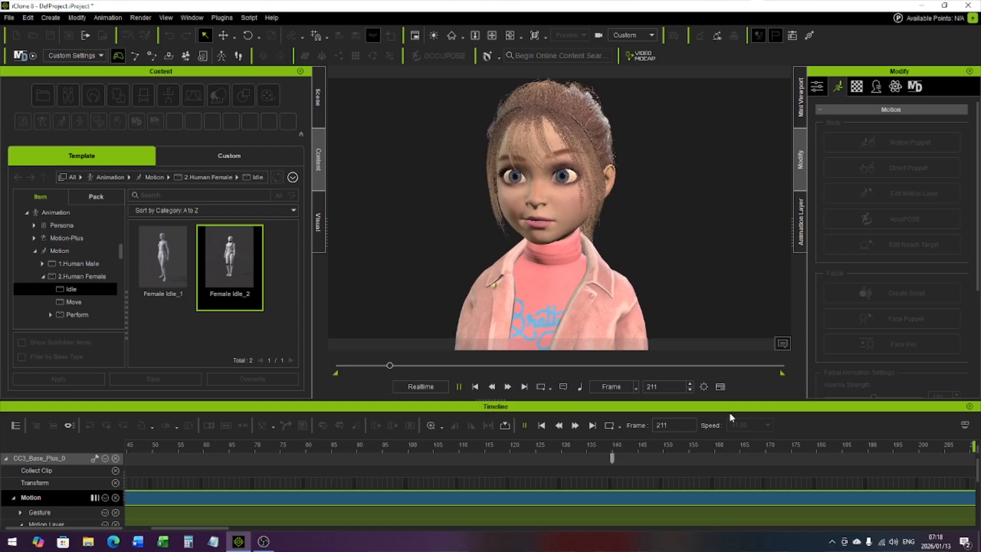
pyautogui.press('space')
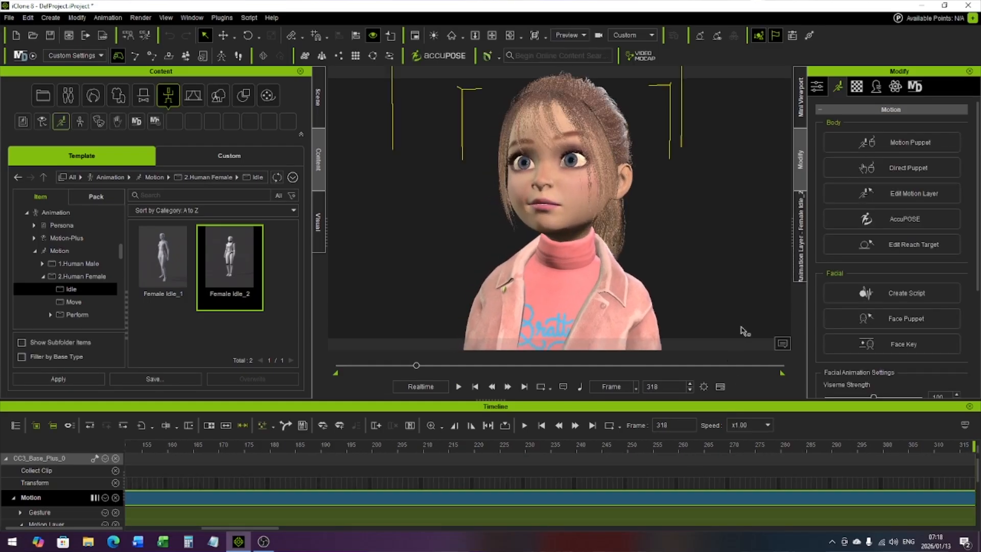